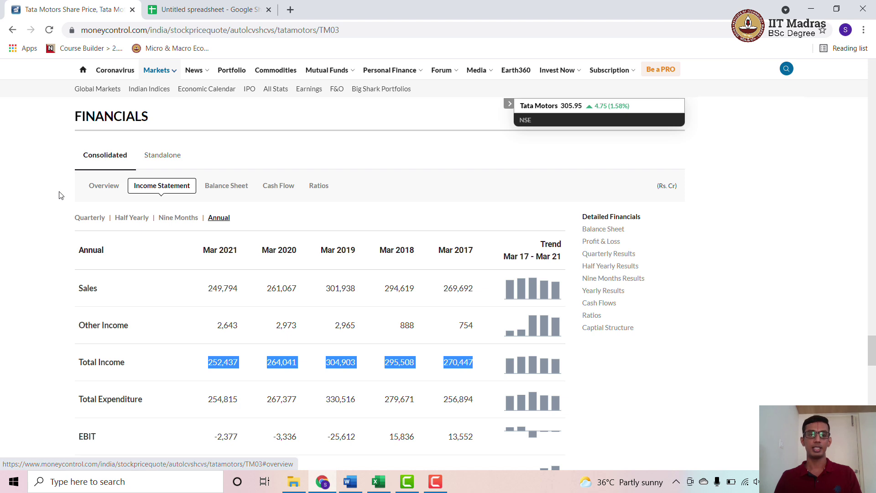
# Step: Copy the annual period headings Mar 2021 to Mar 2017 from the income statement into the Google spreadsheet, starting at cell A1
pyautogui.scroll(-1, 60, 194)
pyautogui.click(46, 272)
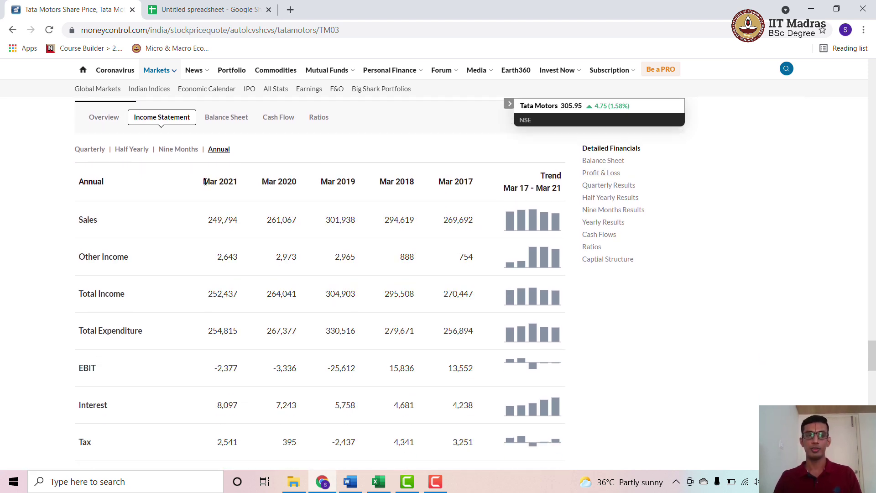
pyautogui.moveTo(204, 182); pyautogui.dragTo(480, 181)
pyautogui.hotkey('ctrl', 'c')
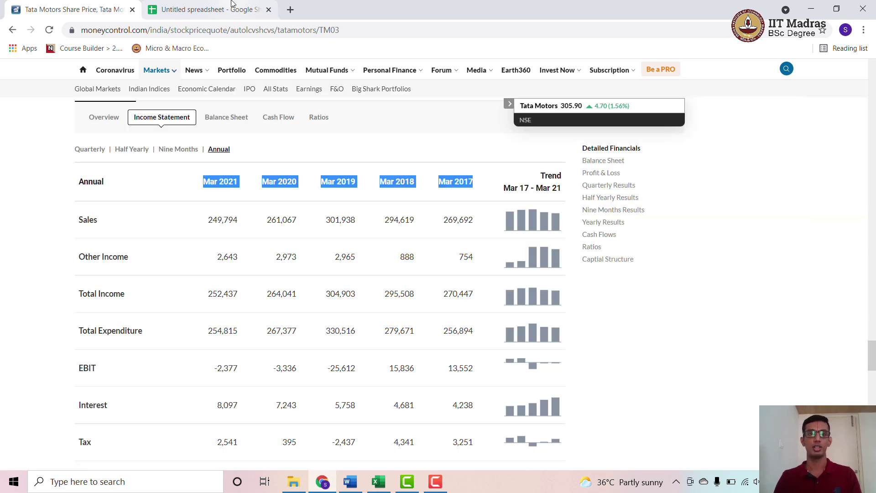
pyautogui.click(231, 6)
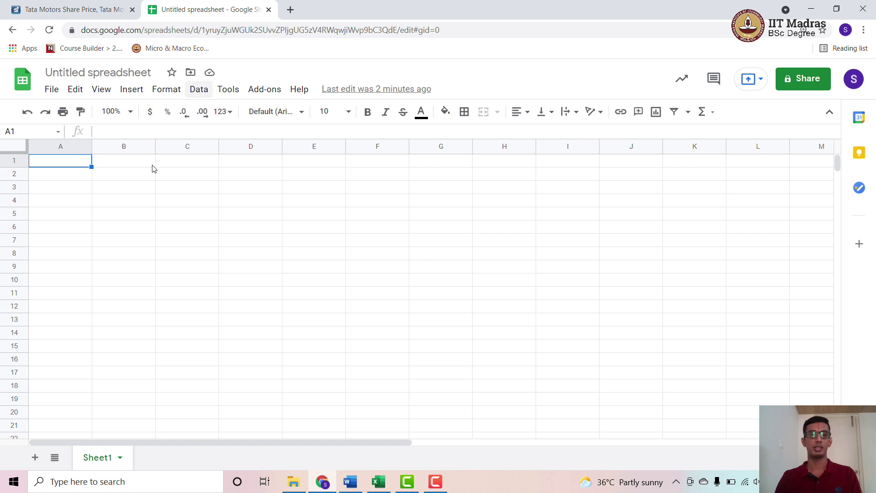
pyautogui.rightClick(68, 162)
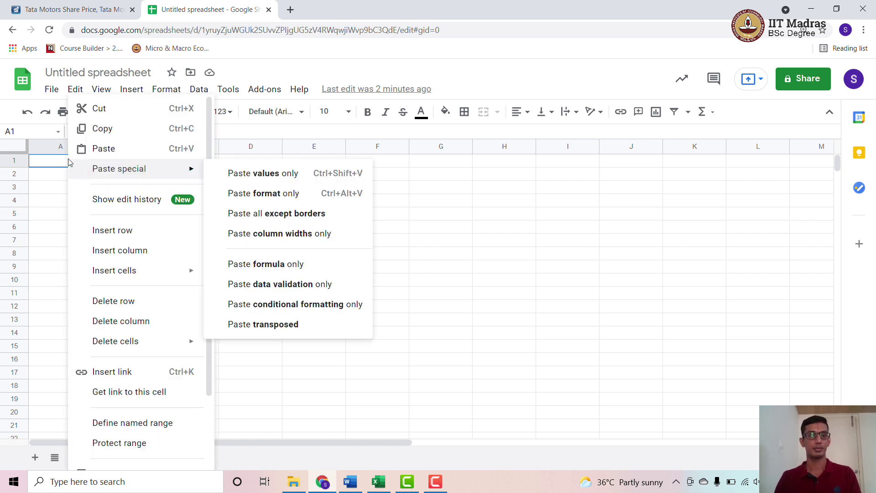
pyautogui.press('Escape')
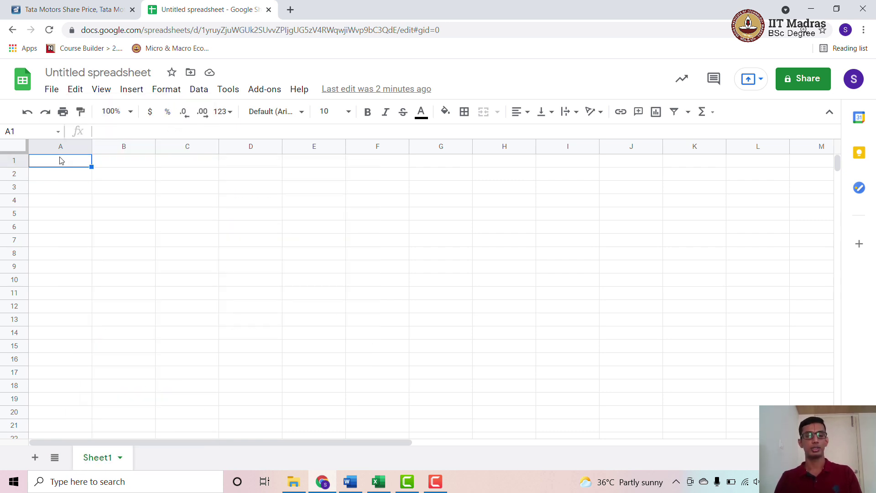
pyautogui.hotkey('ctrl', 'v')
pyautogui.click(147, 196)
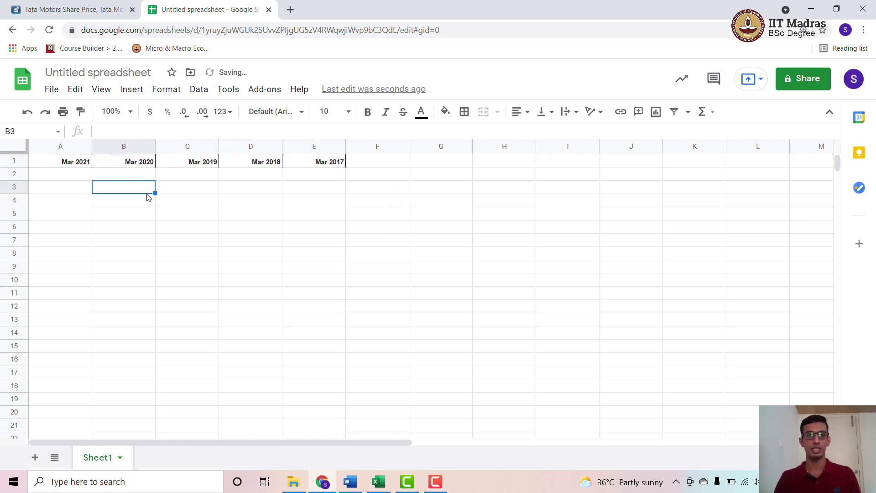
pyautogui.click(67, 165)
# Step: Copy the five Total Income values from the Tata Motors income statement into the spreadsheet, starting at cell A2
pyautogui.click(120, 4)
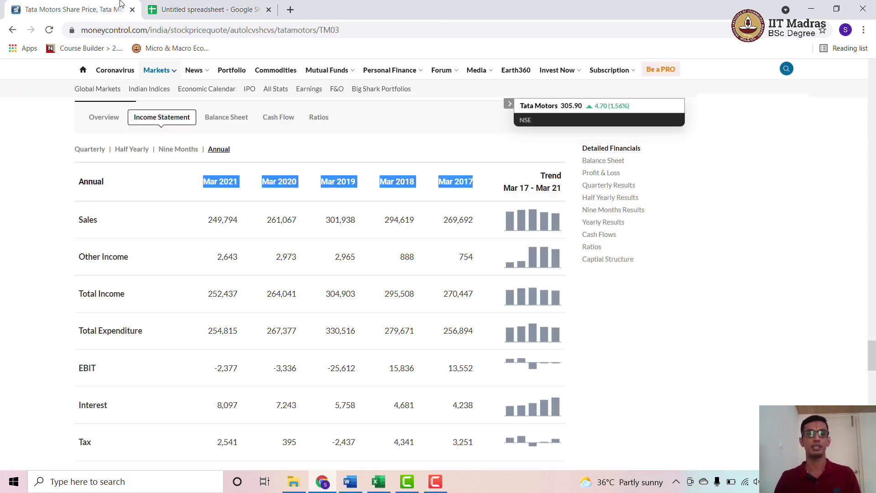
pyautogui.click(24, 313)
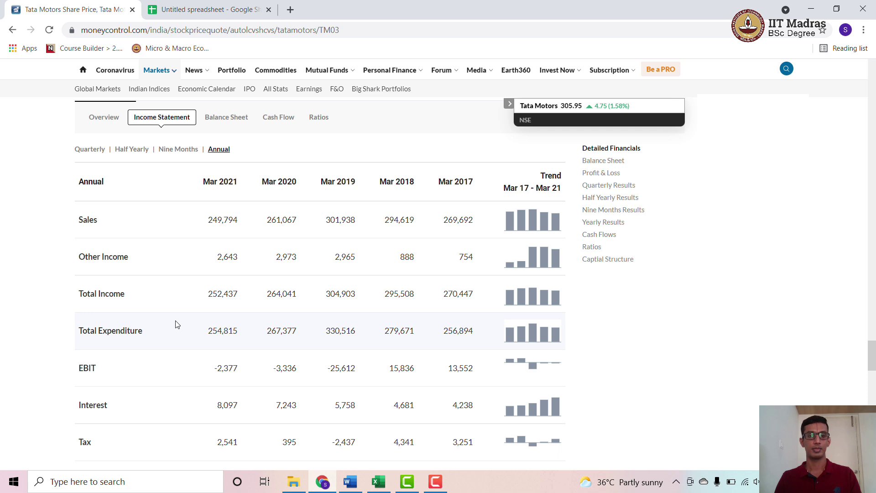
pyautogui.moveTo(210, 292); pyautogui.dragTo(463, 283)
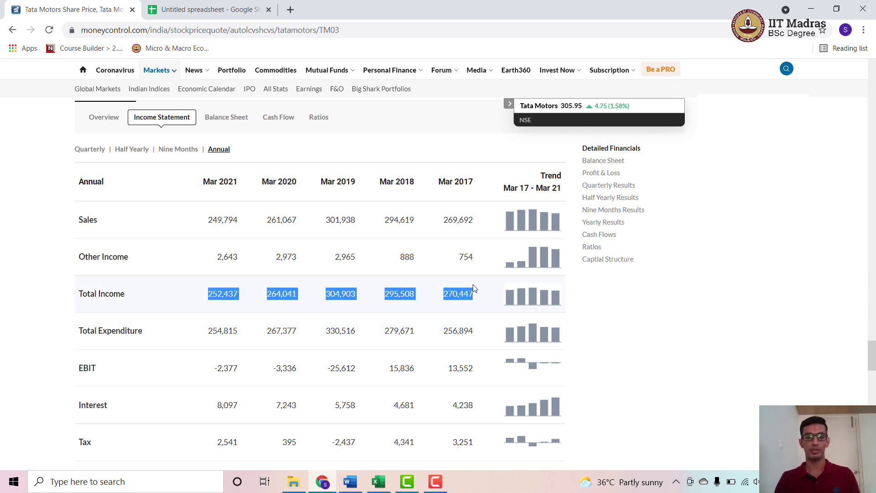
pyautogui.click(201, 9)
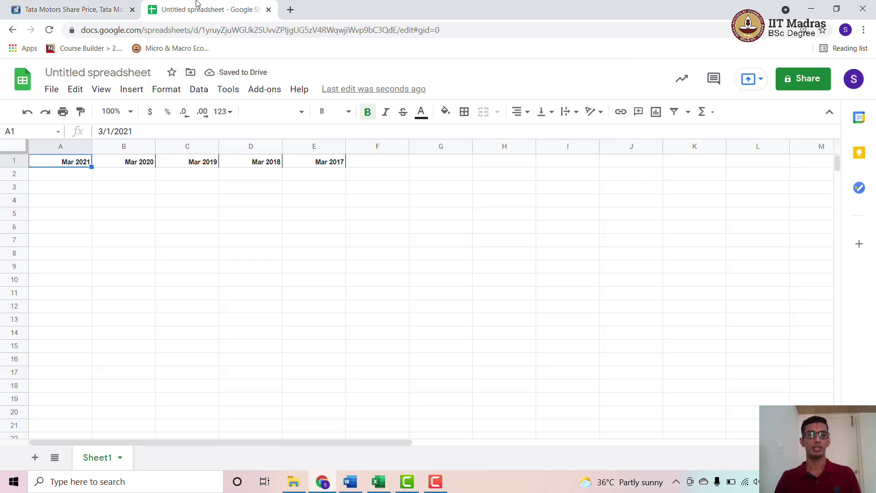
pyautogui.click(79, 178)
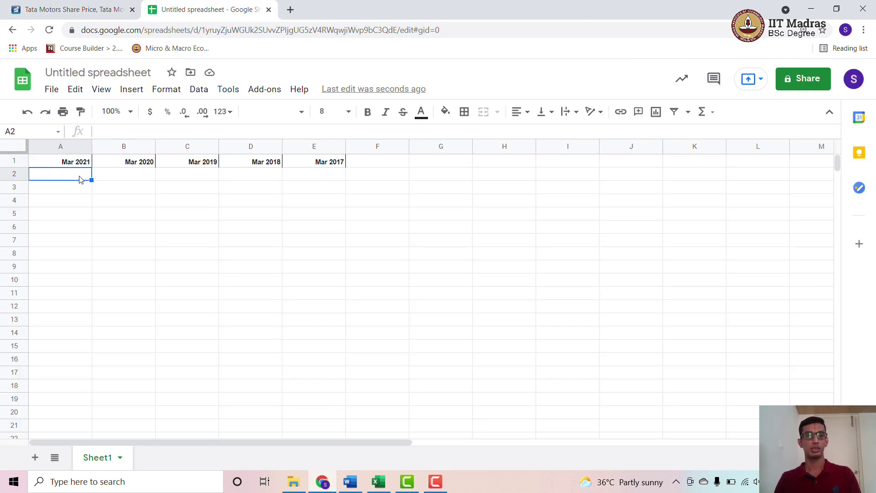
pyautogui.write('252,437\t264,041\t304,903\t295,508\t270,447')
pyautogui.click(181, 222)
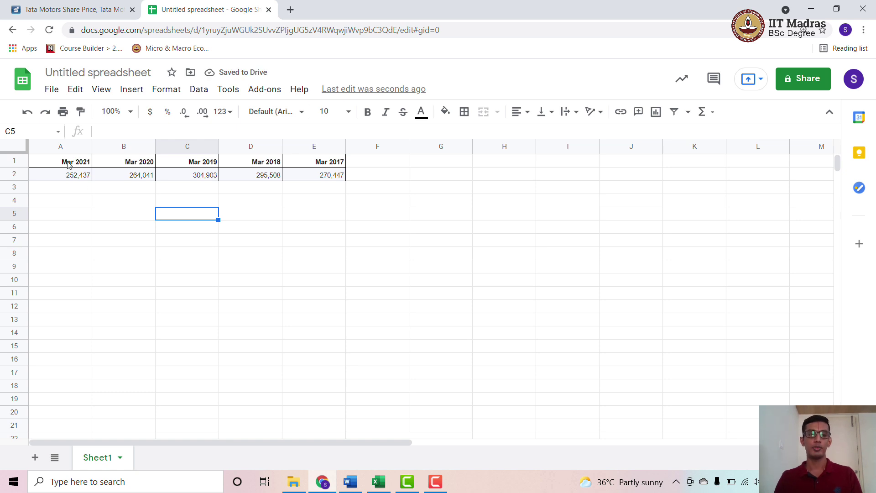
# Step: Copy the range A1:E2 and paste it transposed at cell A4
pyautogui.moveTo(68, 162); pyautogui.dragTo(322, 181)
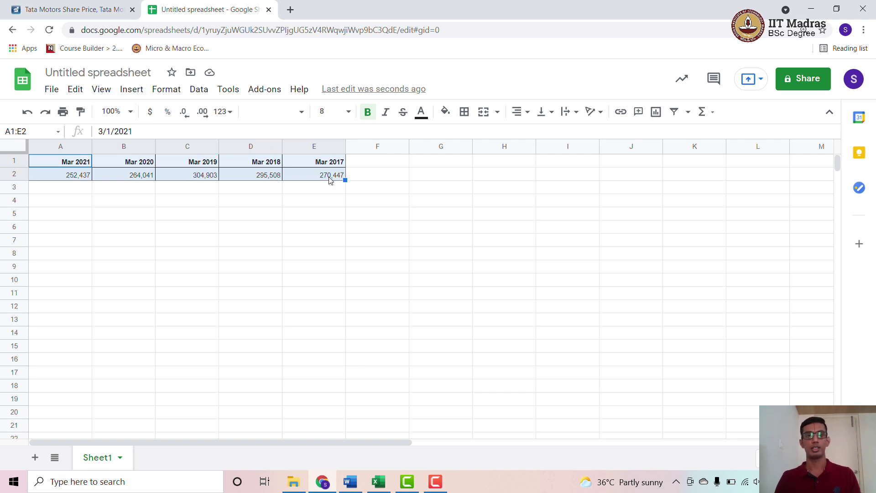
pyautogui.rightClick(306, 177)
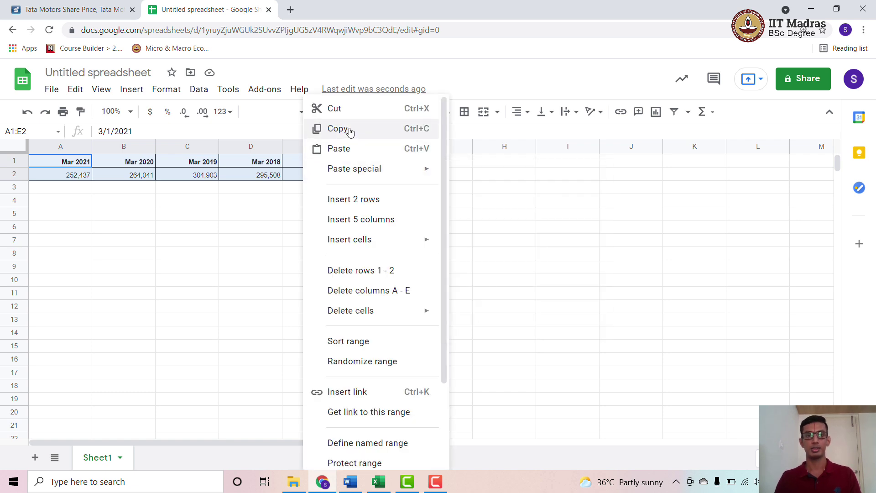
pyautogui.click(329, 129)
pyautogui.click(75, 204)
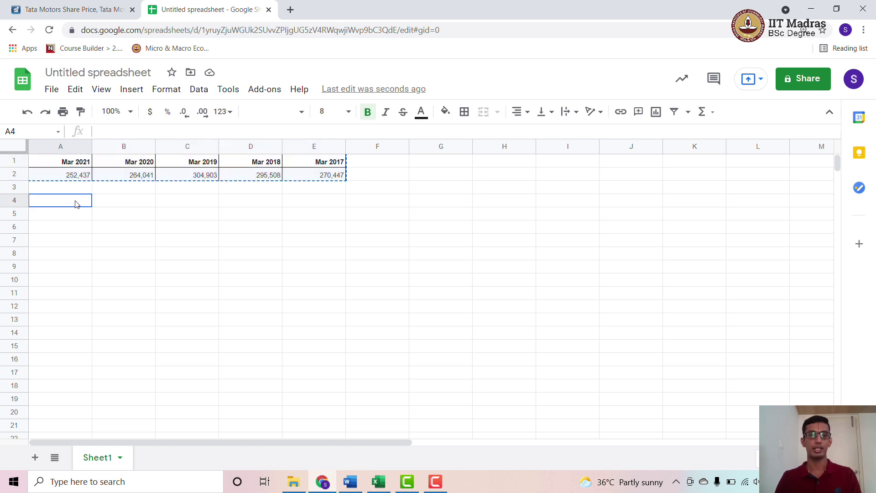
pyautogui.rightClick(76, 204)
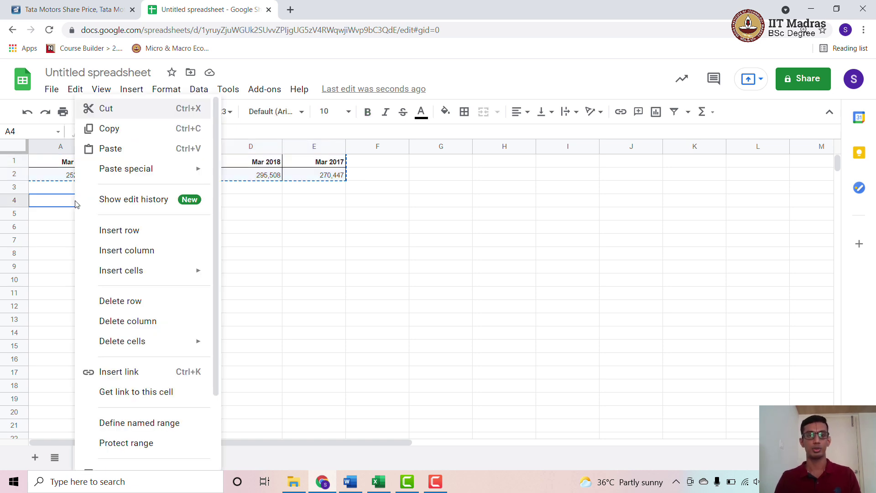
pyautogui.moveTo(184, 174)
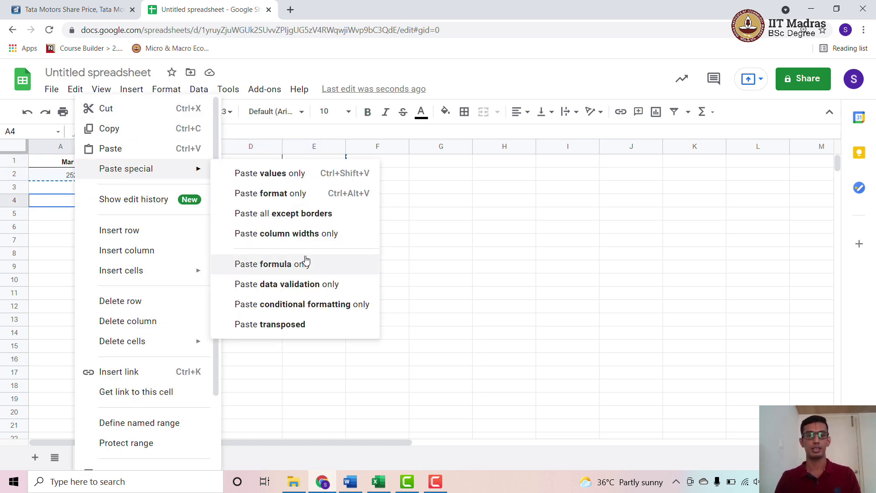
pyautogui.click(300, 332)
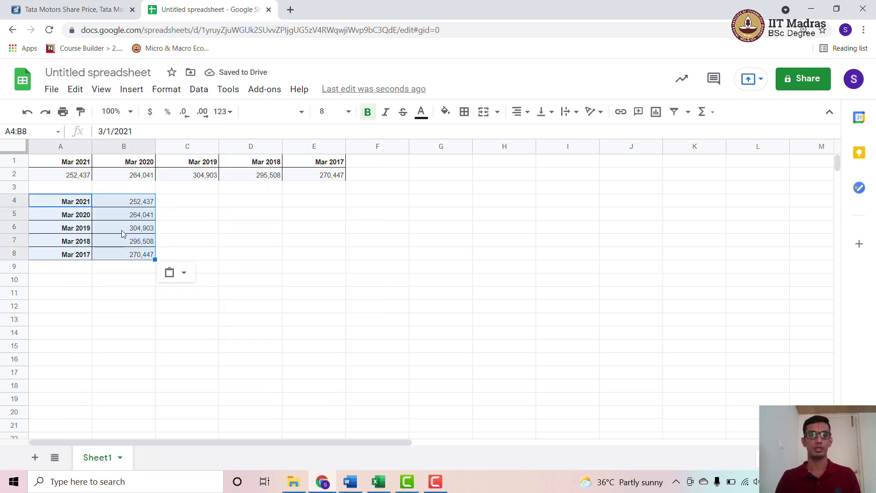
pyautogui.click(196, 237)
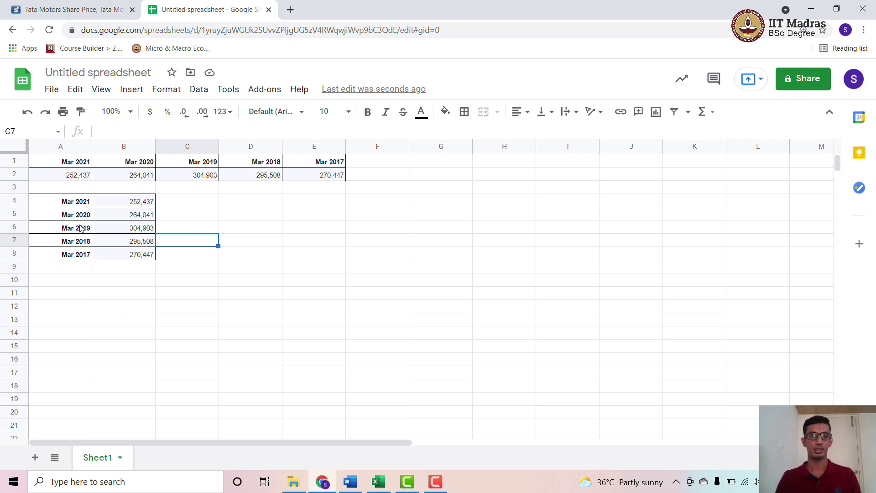
# Step: Insert a line chart based on the transposed data in A4:B8
pyautogui.moveTo(74, 203); pyautogui.dragTo(124, 262)
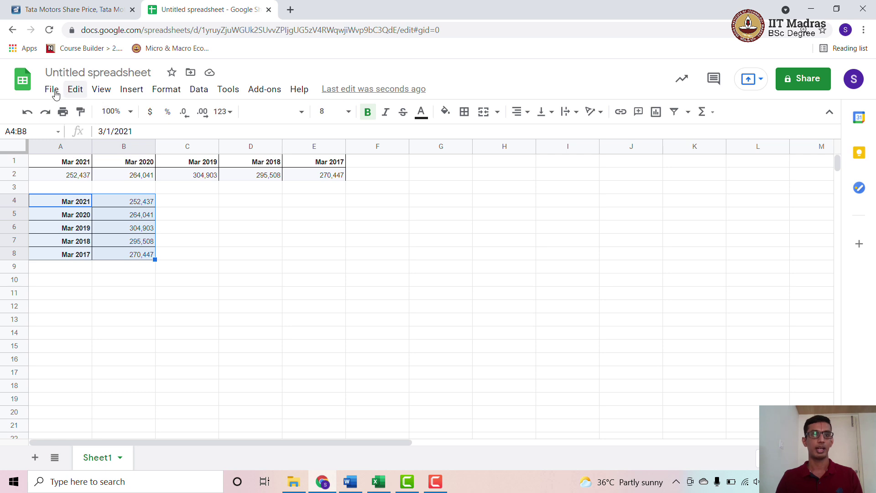
pyautogui.click(128, 91)
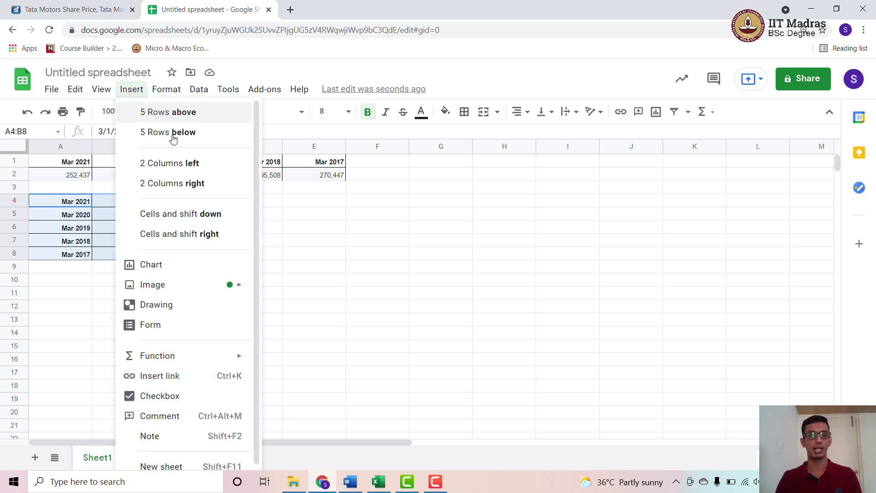
pyautogui.click(159, 266)
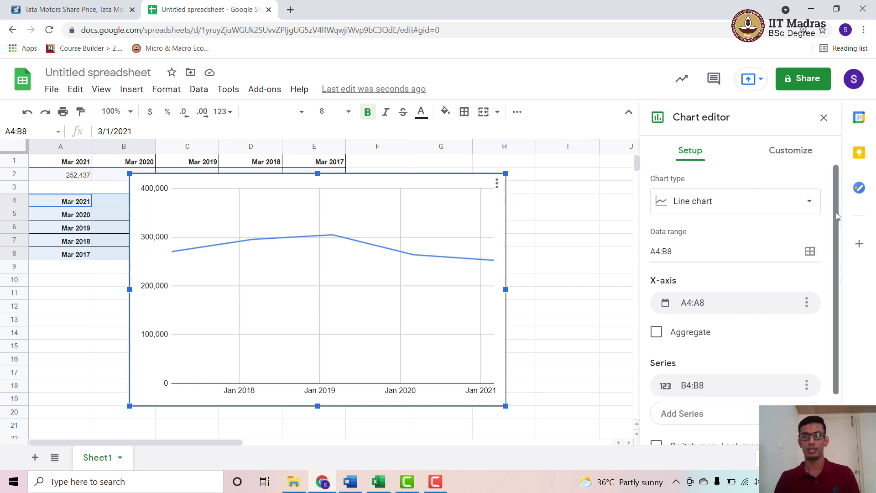
# Step: Set the chart title to "Revenue trend - Tata Motors"
pyautogui.moveTo(836, 212)
pyautogui.mouseDown()
pyautogui.moveTo(838, 274)
pyautogui.moveTo(841, 205)
pyautogui.mouseUp()
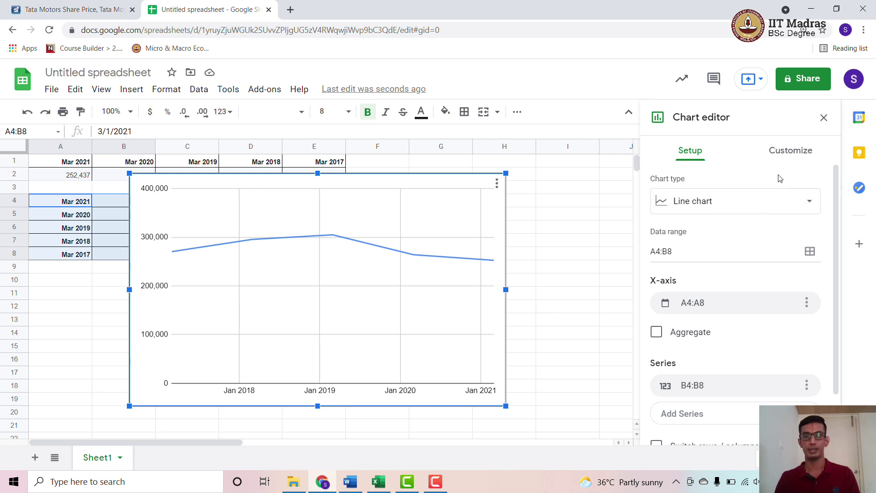
pyautogui.moveTo(836, 264); pyautogui.dragTo(839, 219)
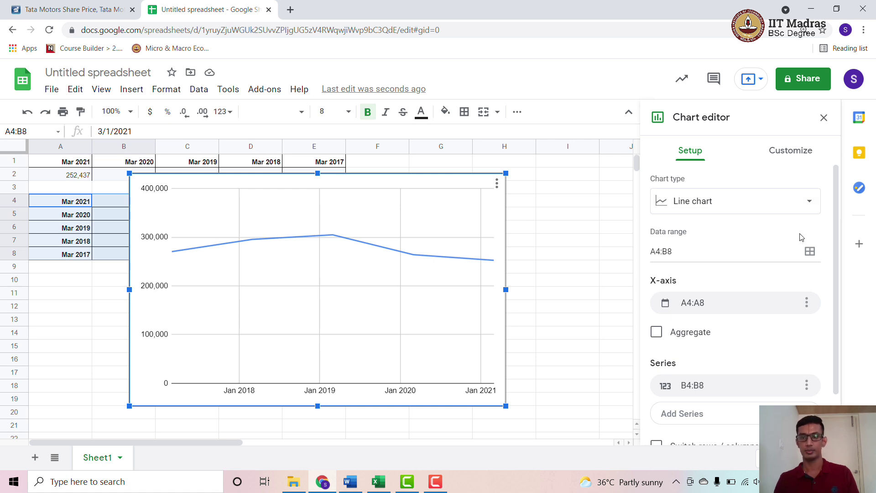
pyautogui.click(795, 151)
pyautogui.click(721, 223)
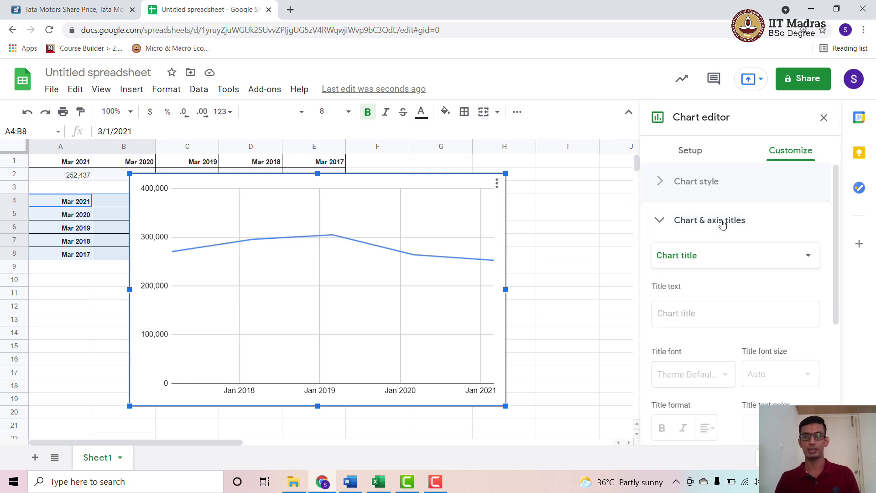
pyautogui.click(685, 314)
pyautogui.write('Revenue trend')
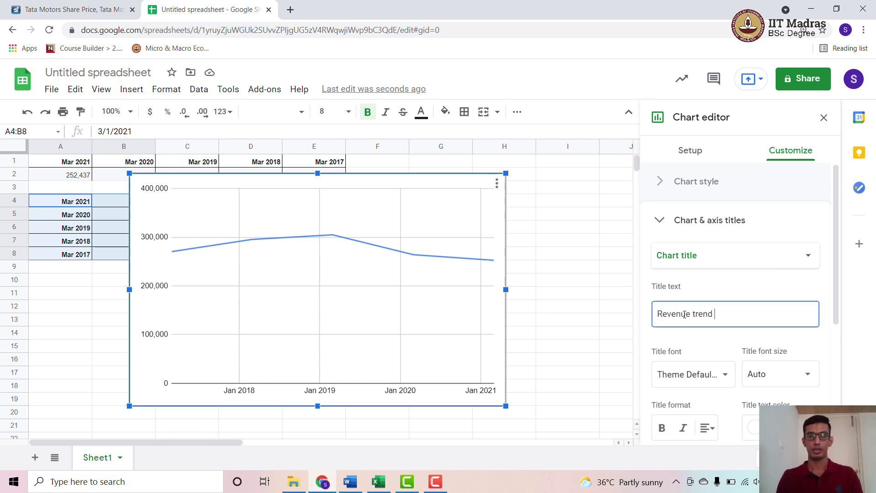
pyautogui.write(' o')
pyautogui.press('BackSpace')
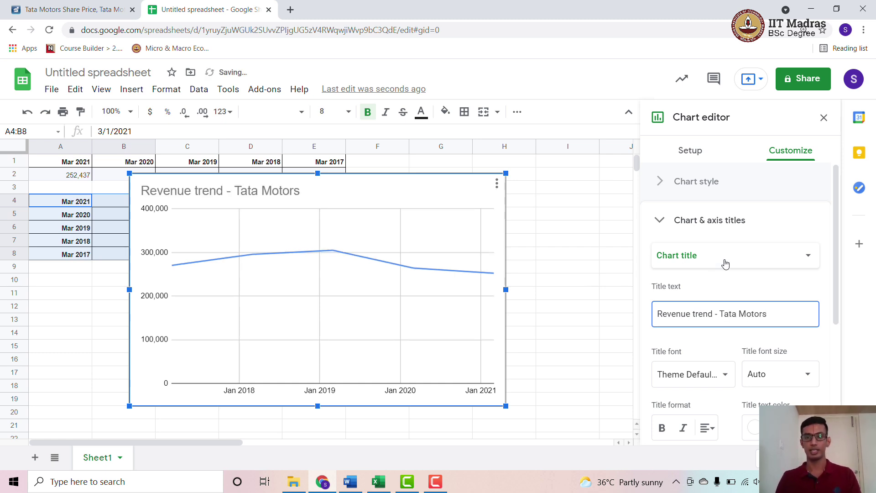
# Step: Set the chart's vertical axis title to "Revenue"
pyautogui.click(739, 260)
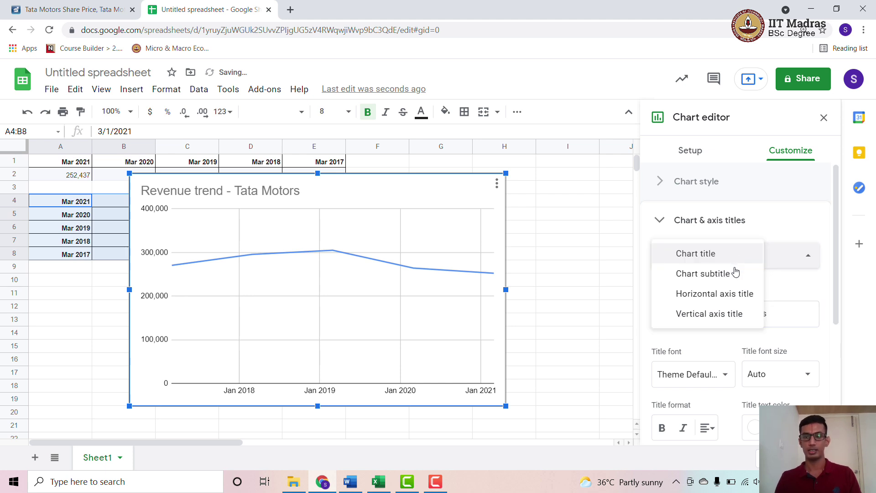
pyautogui.click(718, 314)
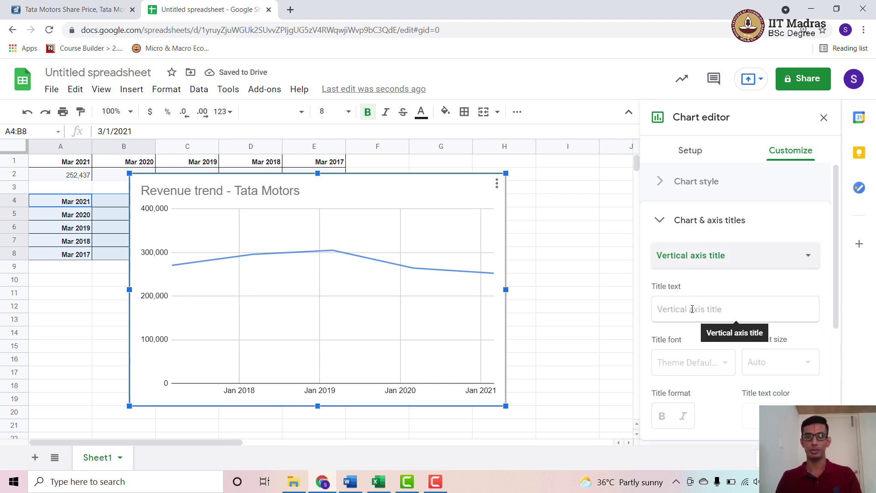
pyautogui.click(691, 309)
pyautogui.write('ev')
pyautogui.press('BackSpace')
pyautogui.press('BackSpace')
pyautogui.write('Revenue')
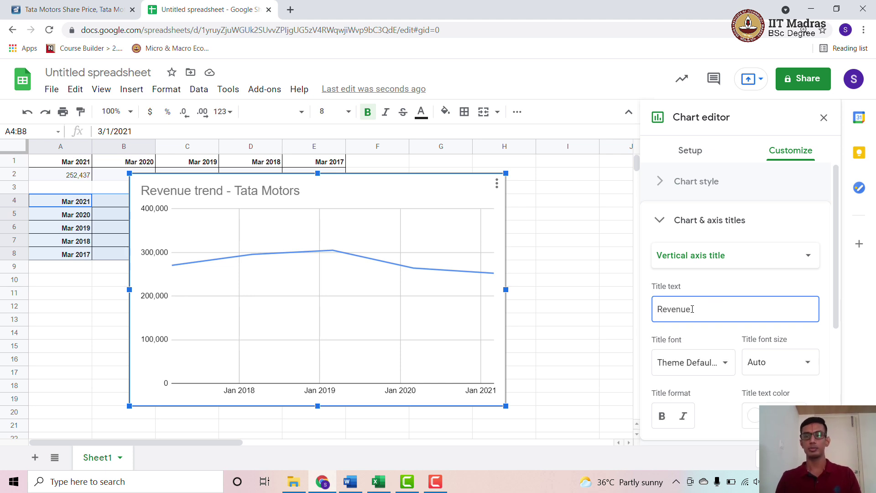
# Step: Set the chart's horizontal axis title to "Years"
pyautogui.click(782, 265)
pyautogui.click(732, 238)
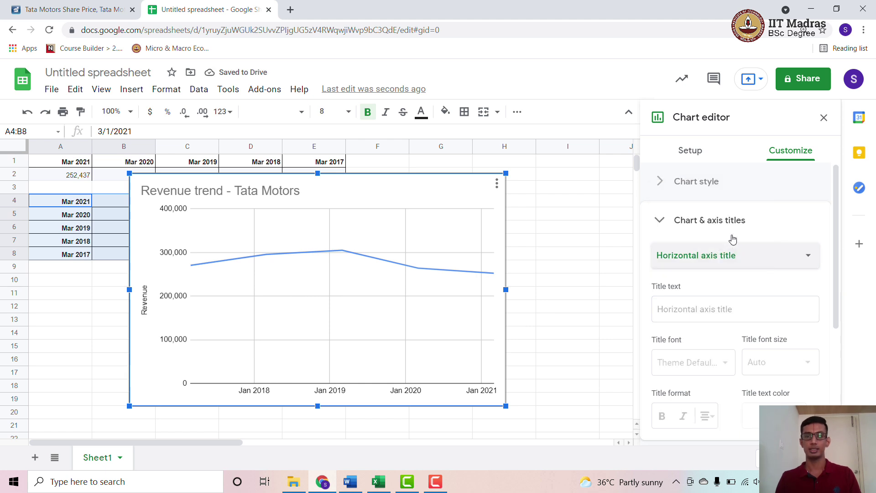
pyautogui.click(707, 310)
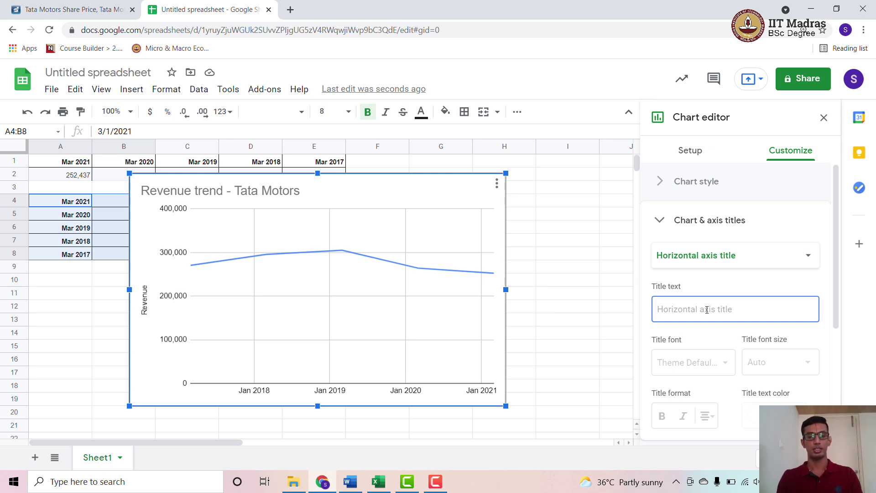
pyautogui.write('Years')
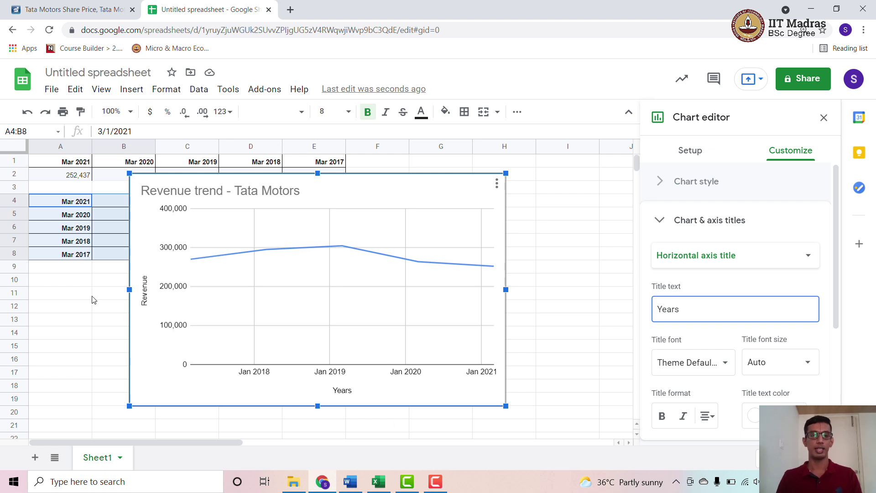
# Step: Copy the transposed revenue data in A4:B8 and paste it into the blank Excel workbook starting at cell A1
pyautogui.click(63, 292)
pyautogui.moveTo(52, 203); pyautogui.dragTo(120, 257)
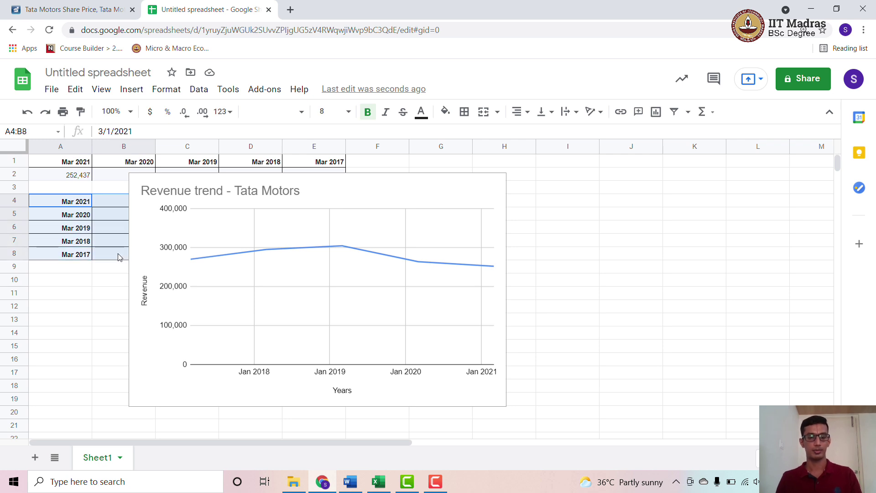
pyautogui.click(372, 488)
pyautogui.click(38, 135)
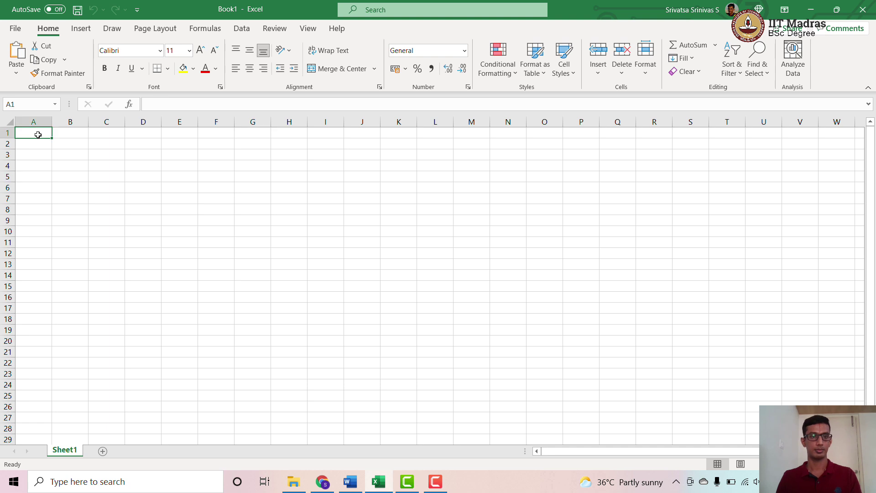
pyautogui.hotkey('ctrl', 'v')
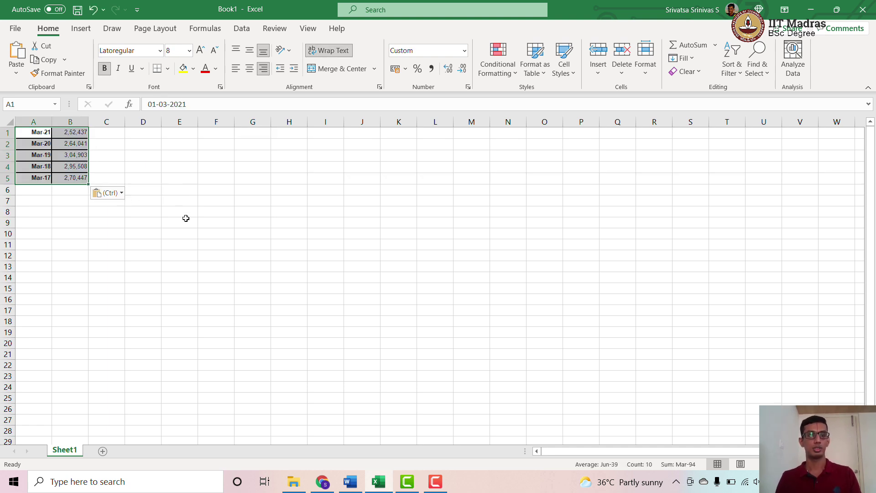
# Step: Insert a 2-D line chart based on the pasted data in A1:B5
pyautogui.click(184, 220)
pyautogui.moveTo(40, 134); pyautogui.dragTo(75, 178)
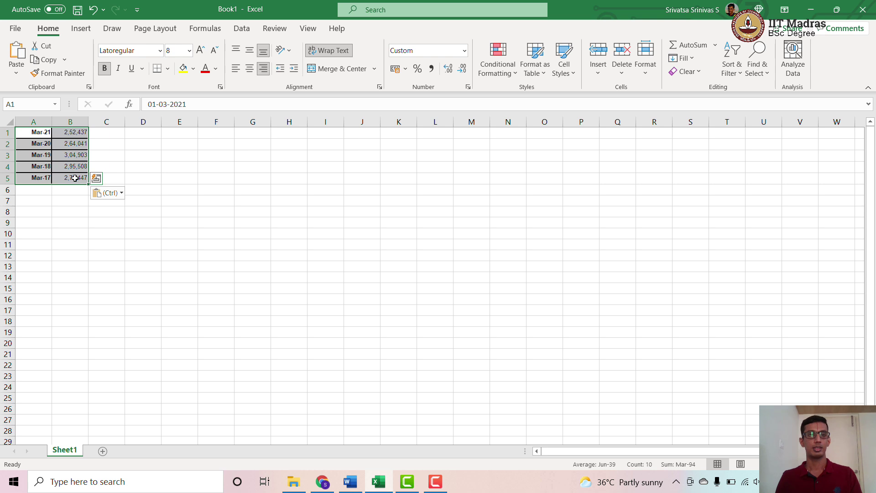
pyautogui.click(82, 29)
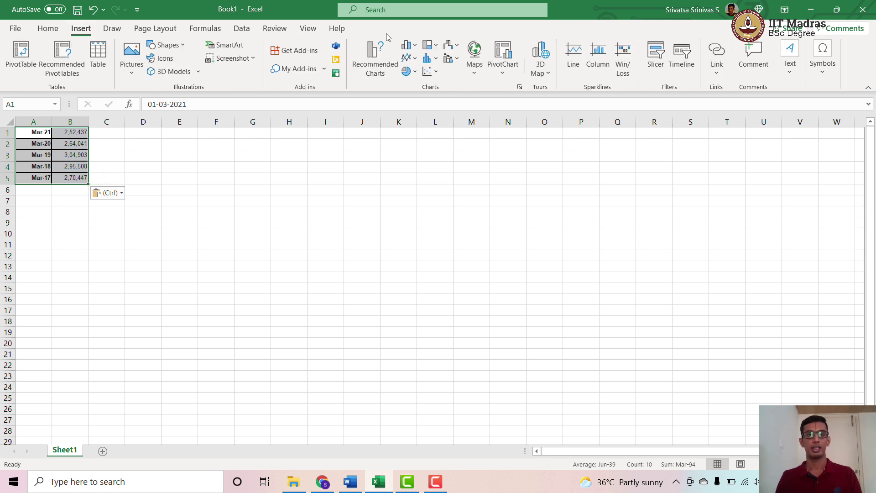
pyautogui.click(417, 63)
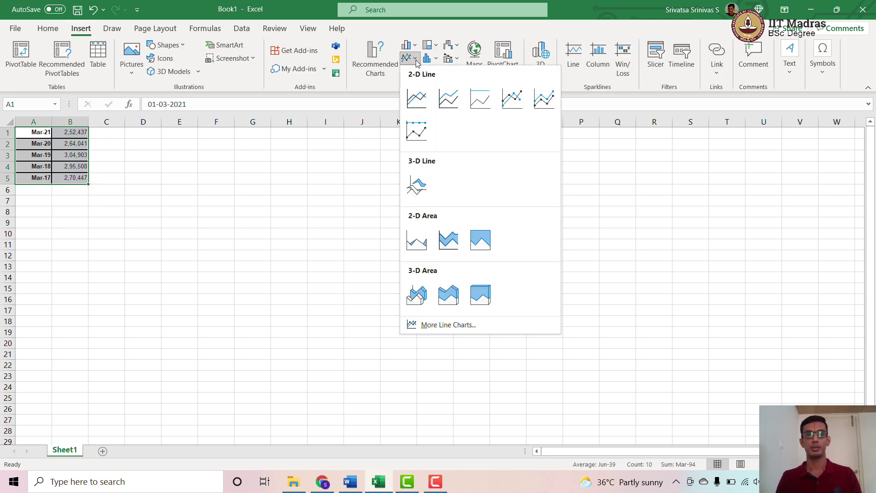
pyautogui.click(419, 101)
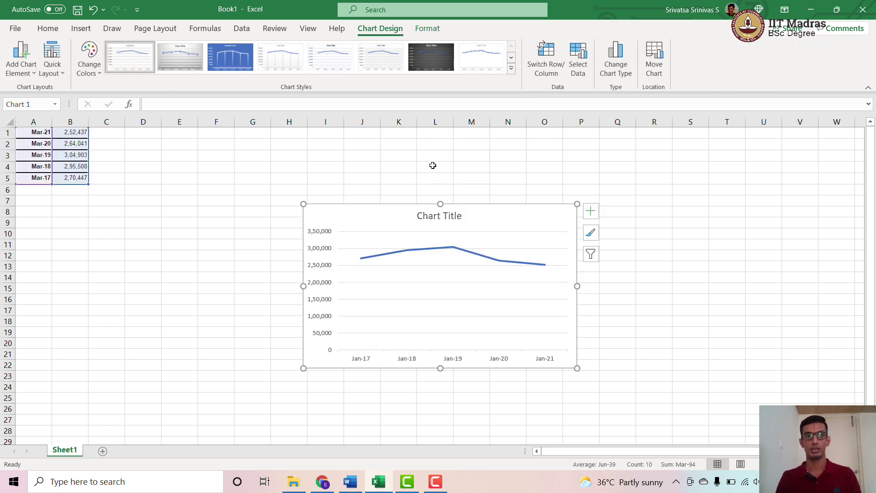
# Step: Change the line chart to a 2-D clustered column chart
pyautogui.click(81, 29)
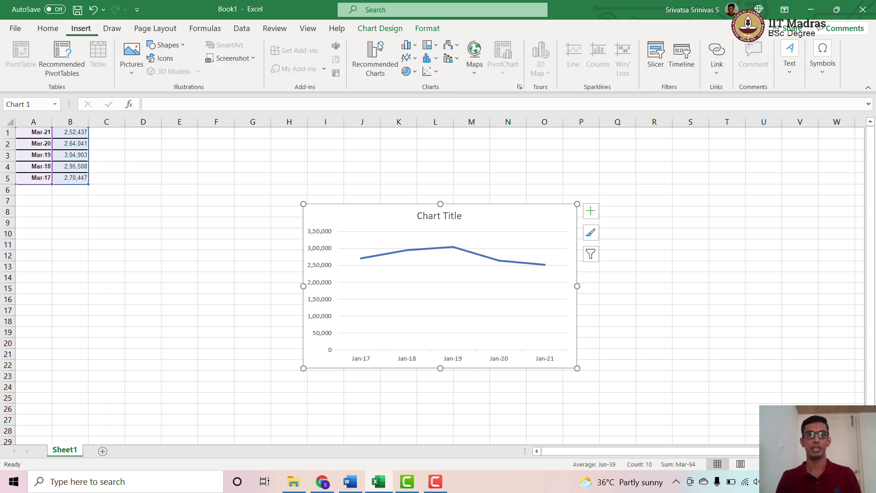
pyautogui.click(407, 44)
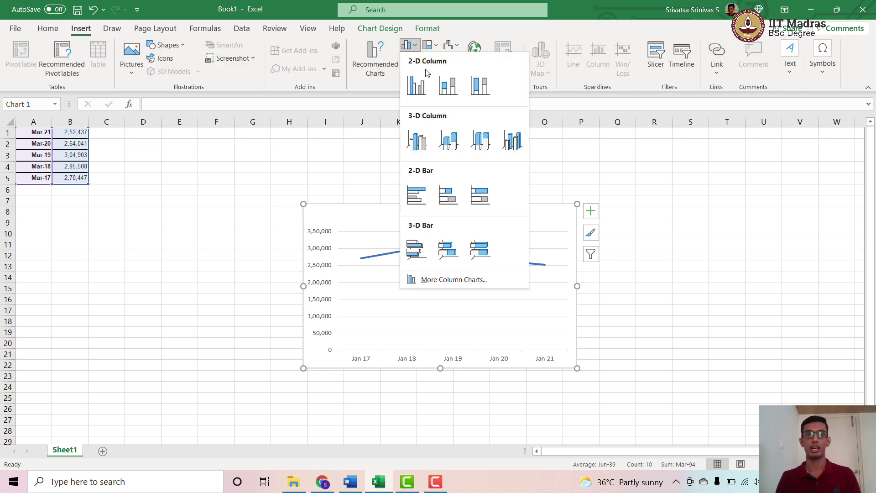
pyautogui.click(421, 93)
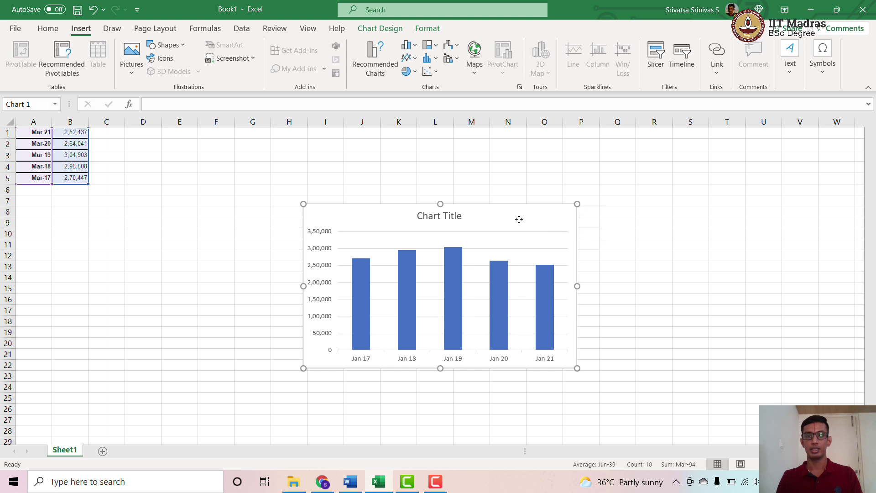
# Step: Set the column chart's title to "Revenue Trend - Tata Motors"
pyautogui.doubleClick(519, 219)
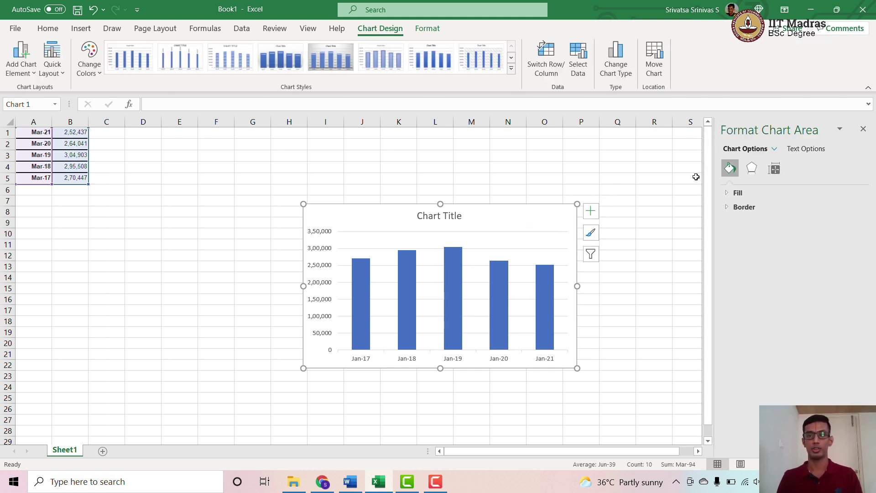
pyautogui.click(775, 151)
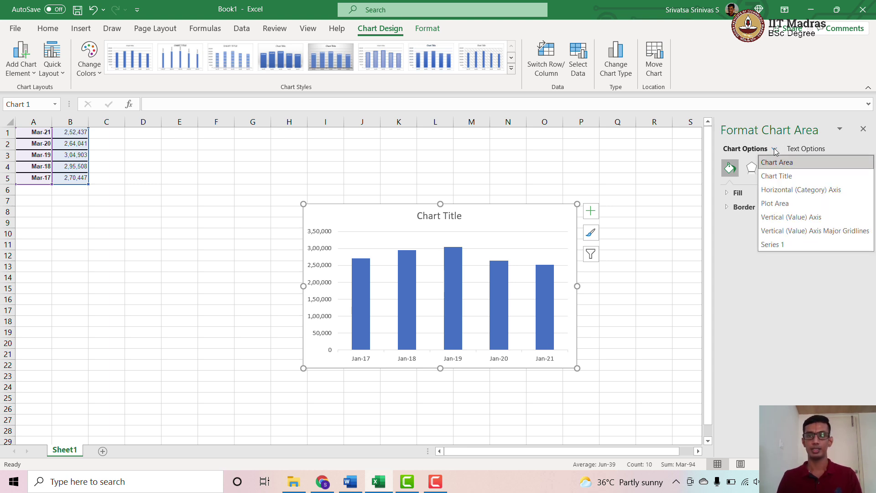
pyautogui.click(787, 178)
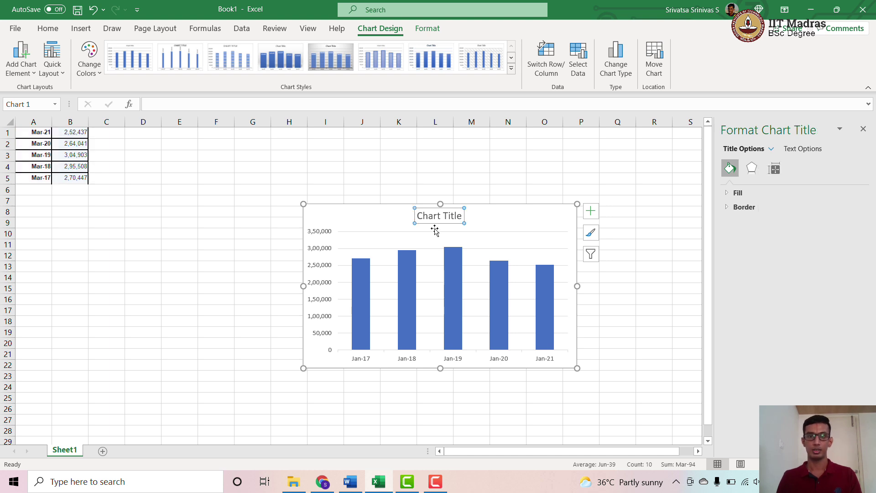
pyautogui.press('BackSpace')
pyautogui.press('BackSpace')
pyautogui.press('BackSpace')
pyautogui.press('BackSpace')
pyautogui.press('BackSpace')
pyautogui.press('BackSpace')
pyautogui.press('BackSpace')
pyautogui.press('BackSpace')
pyautogui.press('BackSpace')
pyautogui.press('BackSpace')
pyautogui.press('BackSpace')
pyautogui.write('Revenue Trend - Tat')
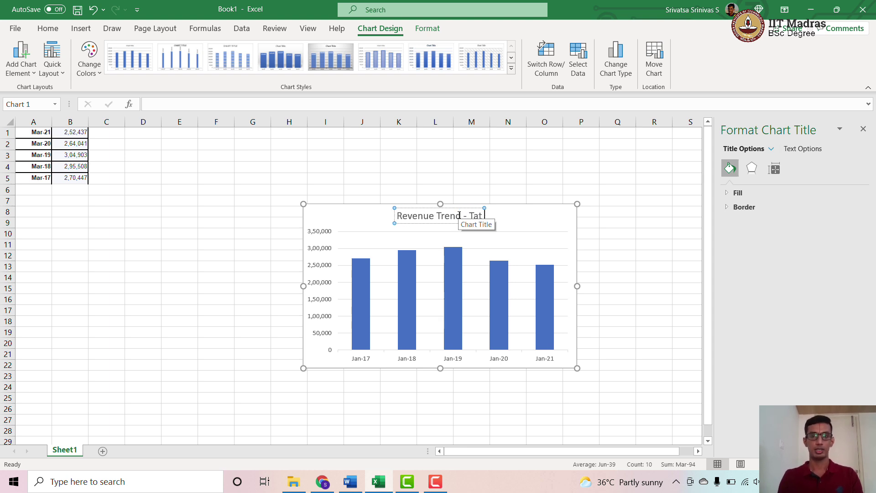
pyautogui.write('a Mot')
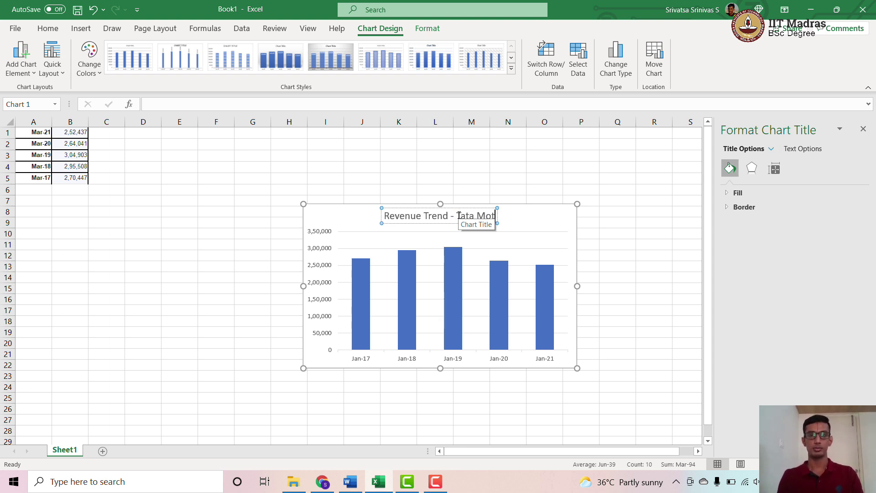
pyautogui.write('ors')
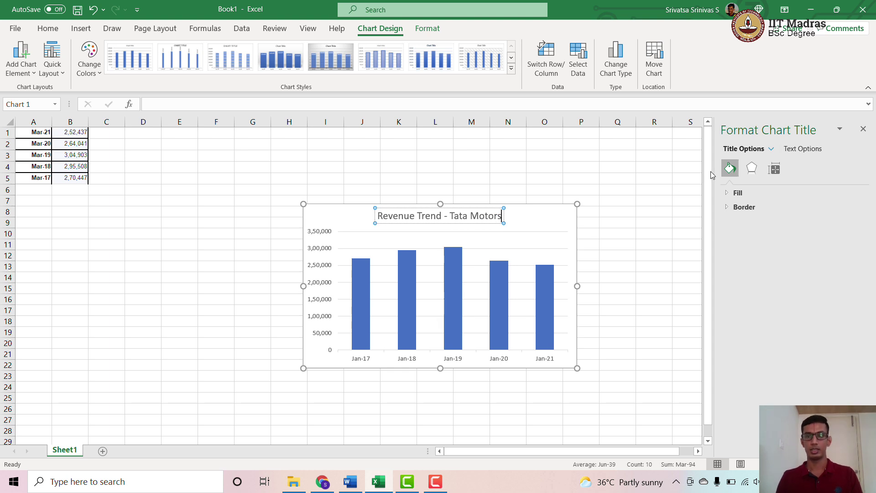
# Step: Examine the horizontal category axis formatting settings, including its effects, axis options and labels, and leave the chart
pyautogui.click(771, 149)
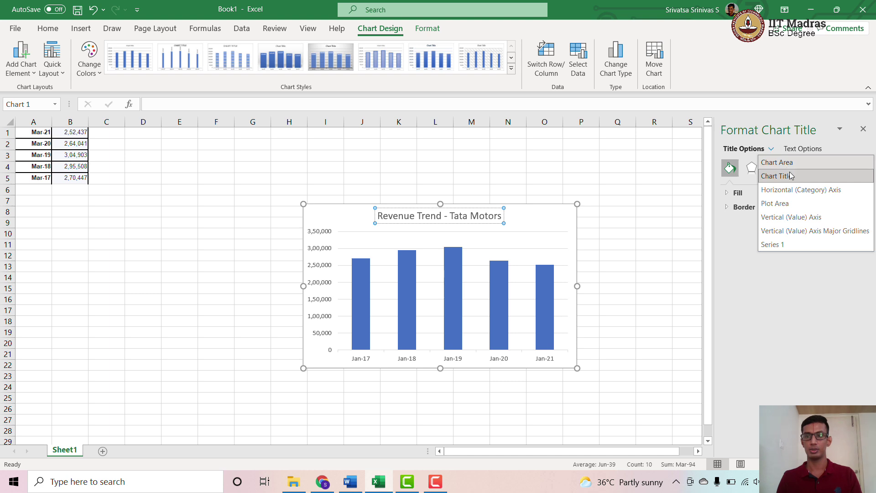
pyautogui.click(797, 191)
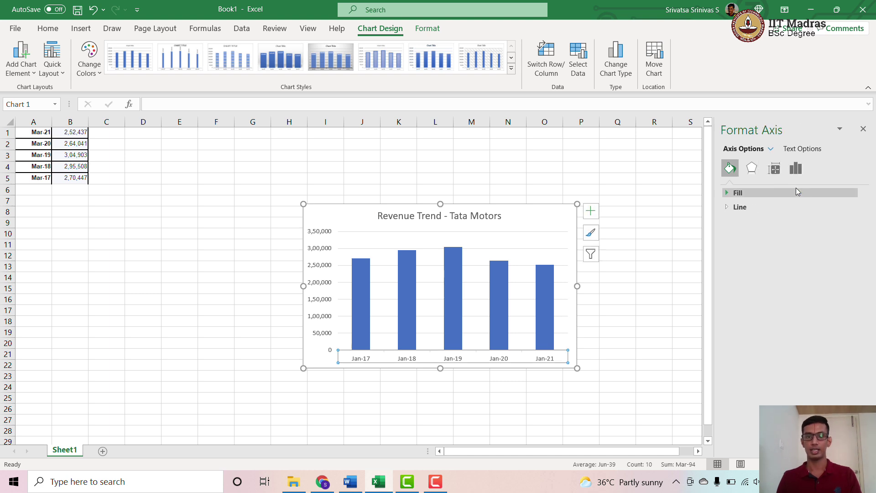
pyautogui.click(770, 149)
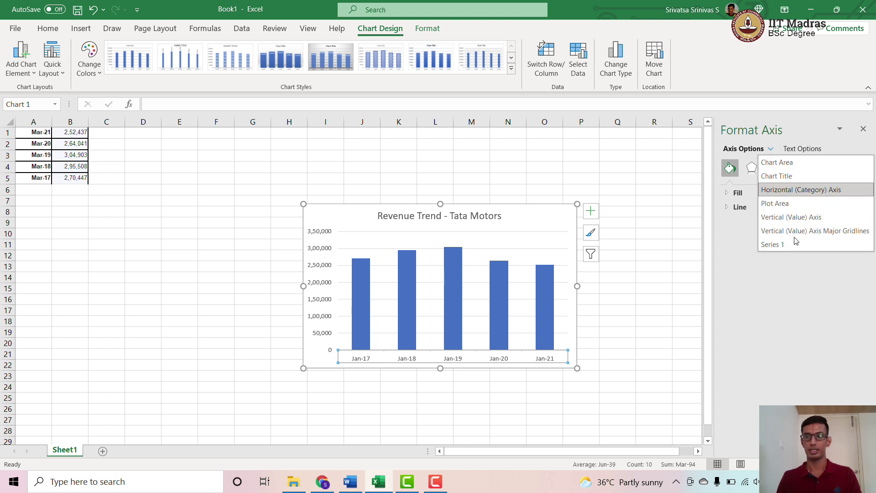
pyautogui.click(752, 169)
pyautogui.click(751, 169)
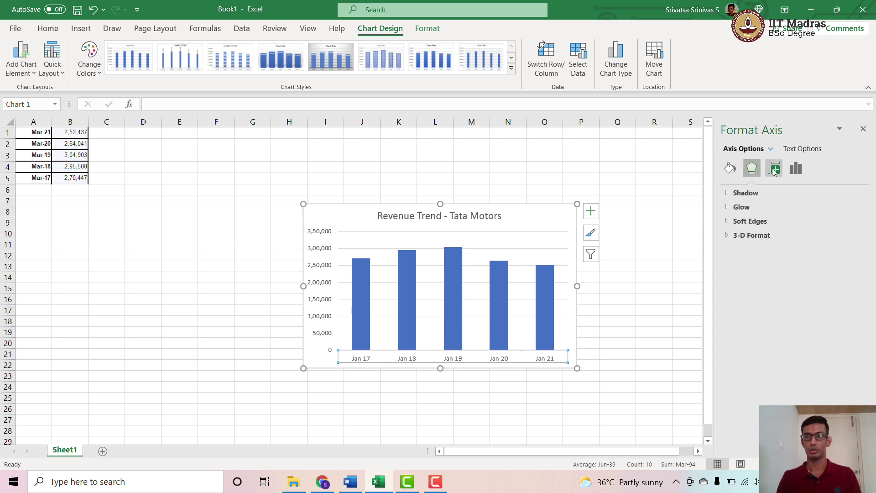
pyautogui.click(774, 169)
pyautogui.click(797, 170)
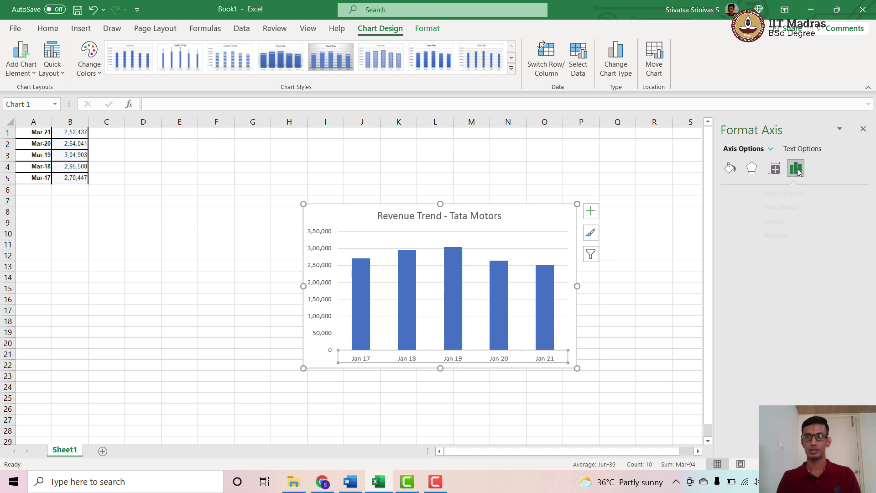
pyautogui.click(759, 194)
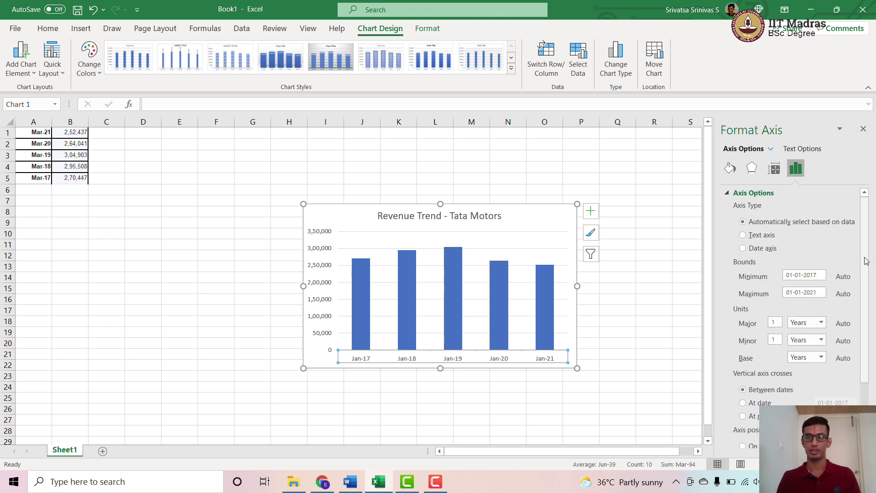
pyautogui.scroll(-3, 864, 365)
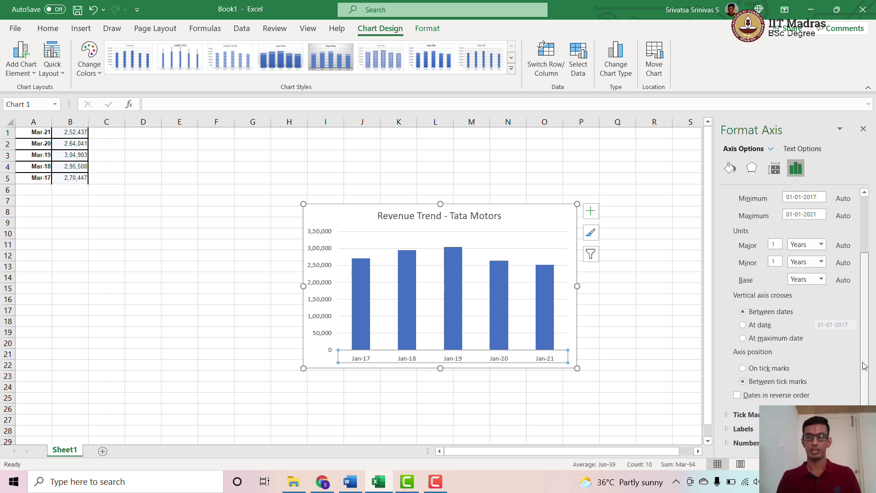
pyautogui.click(756, 434)
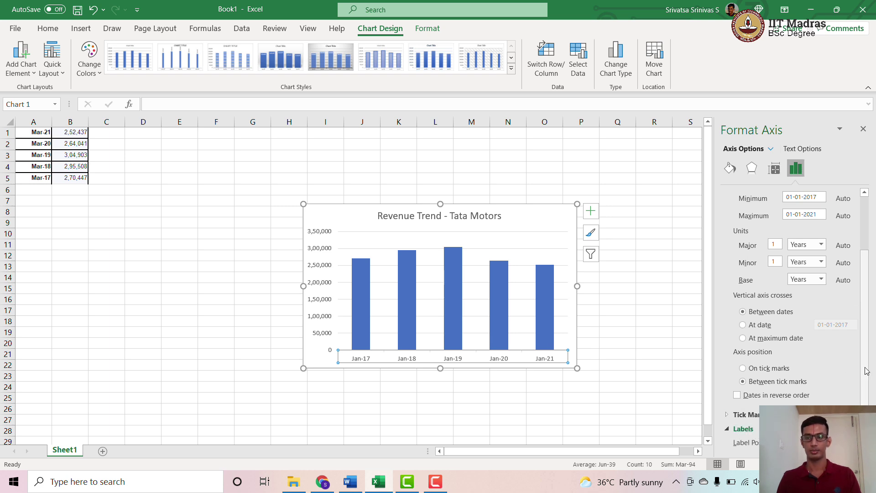
pyautogui.scroll(-1, 867, 396)
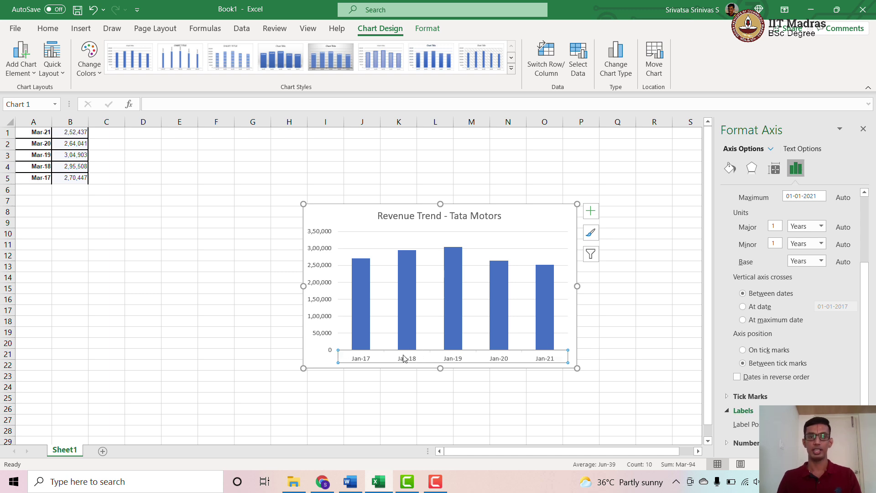
pyautogui.click(461, 159)
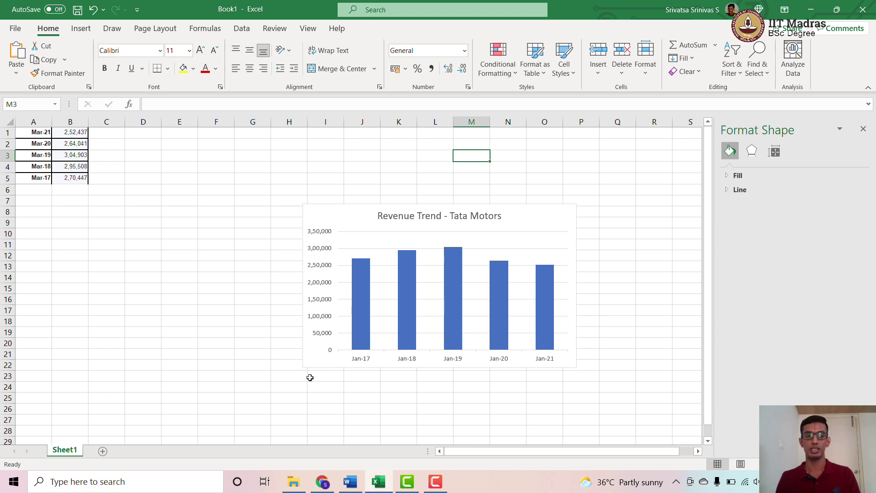
# Step: Switch to the Tata Motors Moneycontrol page in Chrome and look over the annual income statement in its Financials section
pyautogui.click(350, 481)
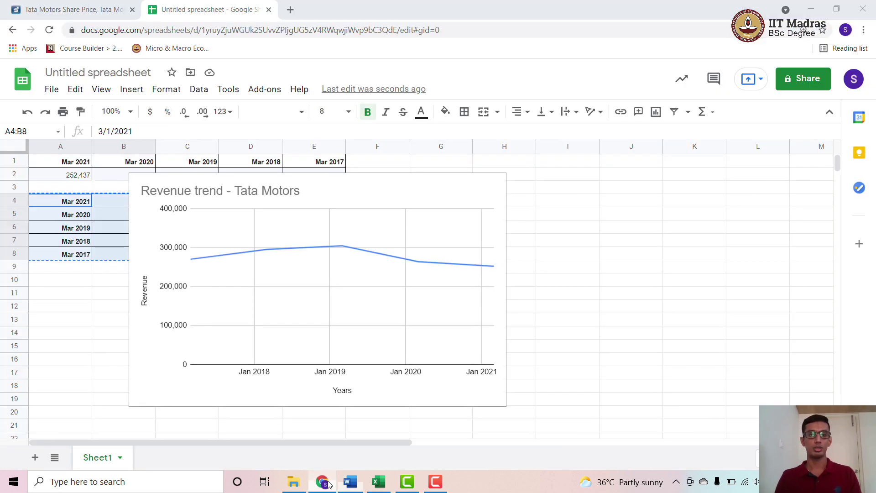
pyautogui.click(322, 482)
pyautogui.click(73, 9)
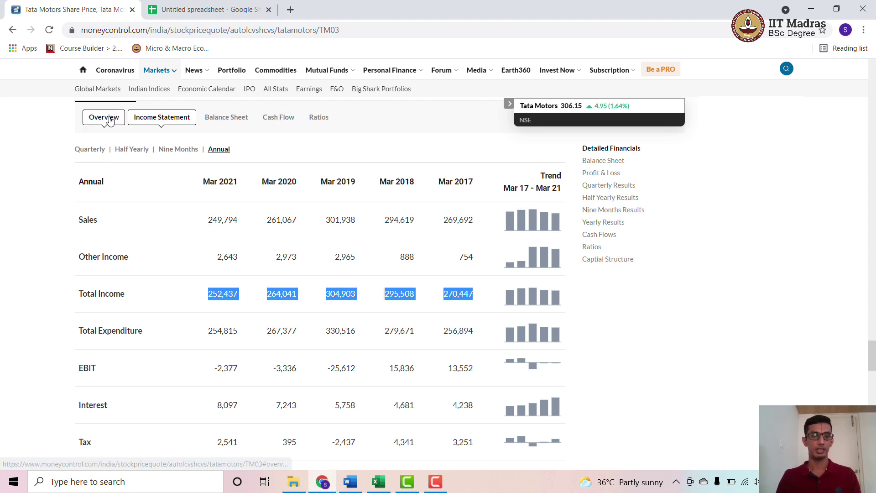
pyautogui.click(60, 278)
pyautogui.scroll(-2, 60, 279)
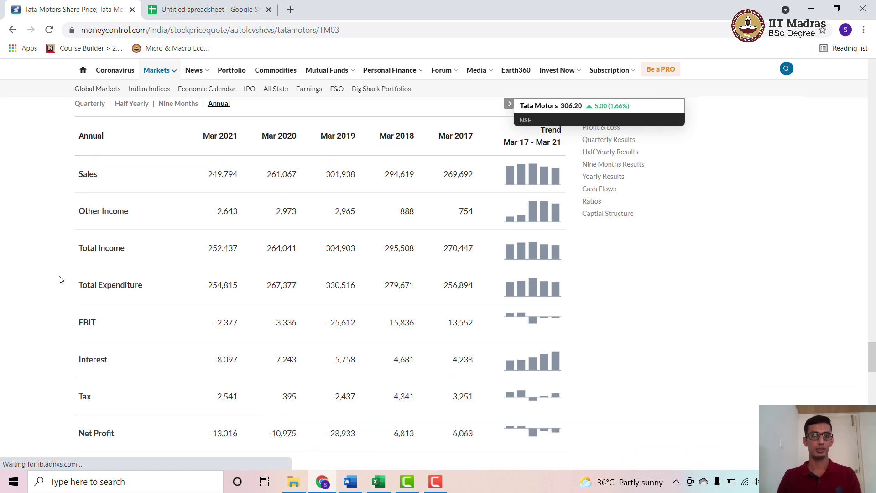
pyautogui.scroll(-2, 61, 279)
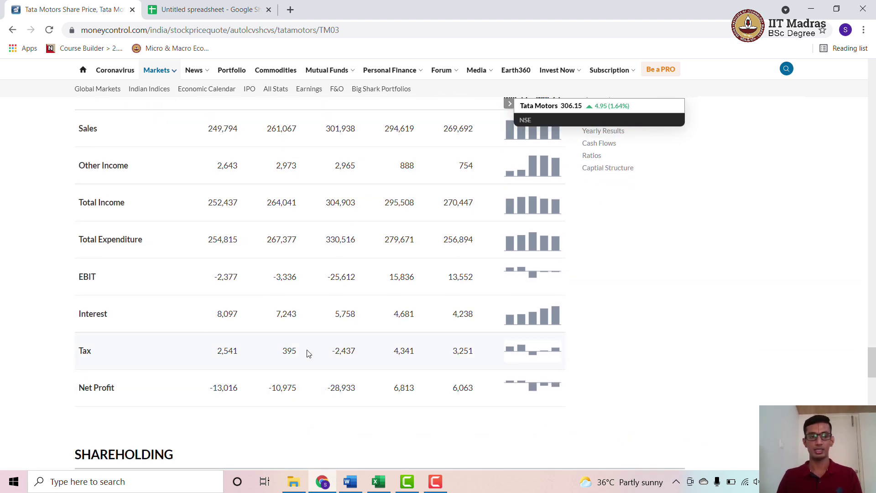
pyautogui.moveTo(872, 362); pyautogui.dragTo(872, 345)
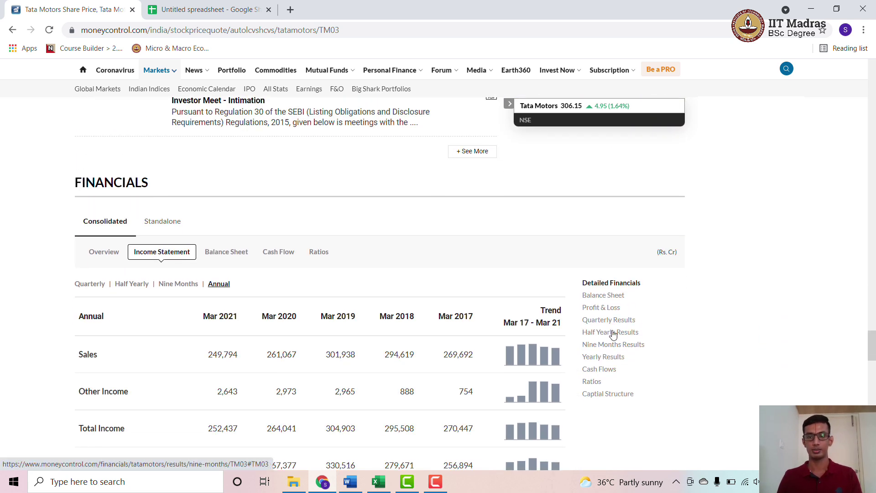
# Step: Open Tata Motors' detailed Profit & Loss statement and examine the income and expense lines for March 2017 to March 2021
pyautogui.click(611, 308)
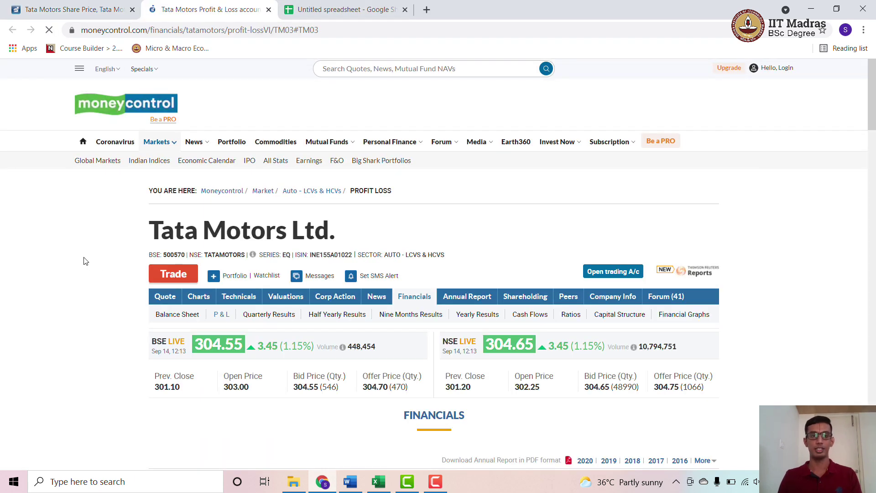
pyautogui.scroll(-2, 85, 261)
pyautogui.scroll(-5, 86, 261)
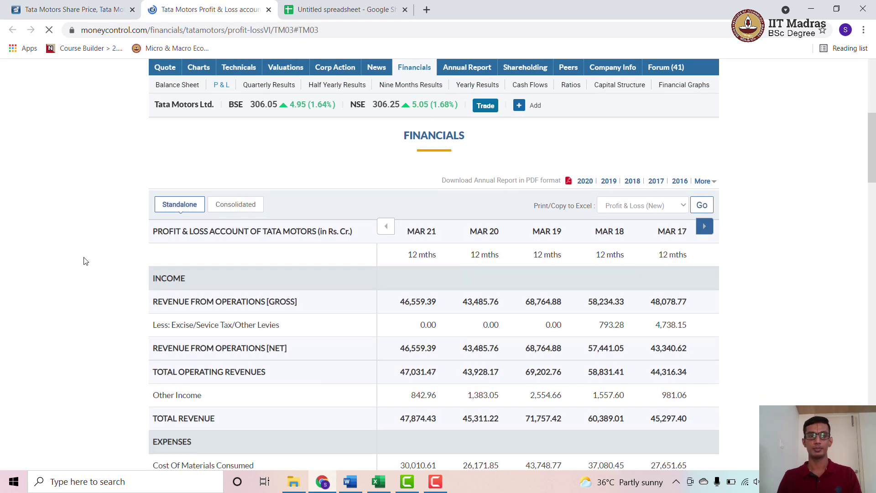
pyautogui.scroll(-2, 173, 249)
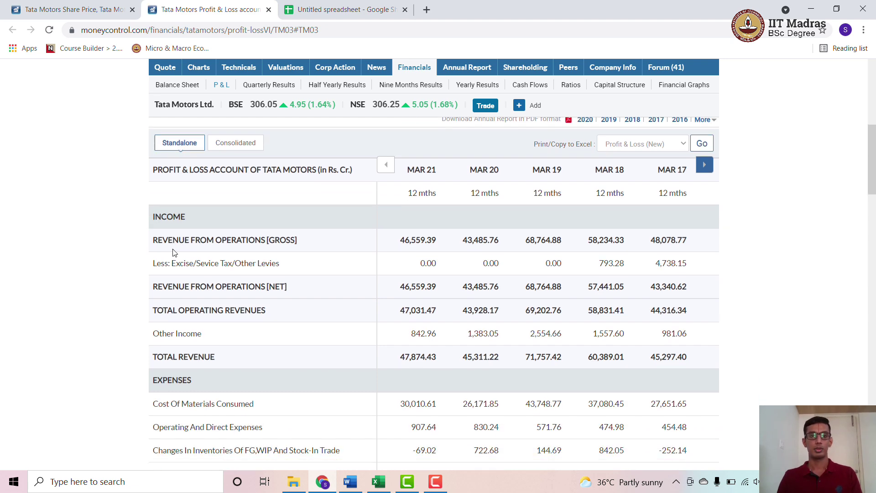
pyautogui.scroll(-1, 173, 252)
pyautogui.scroll(3, 172, 253)
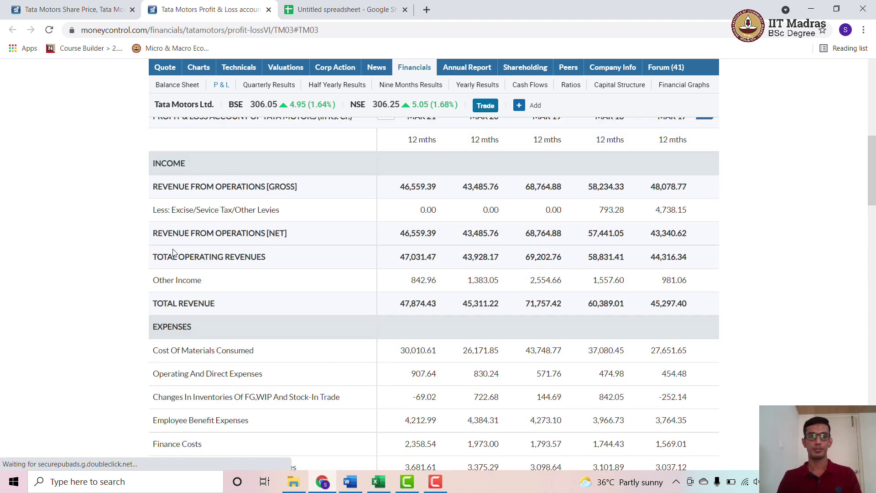
# Step: Switch Tata Motors' Profit & Loss statement to consolidated figures and examine its income and expense lines
pyautogui.click(237, 144)
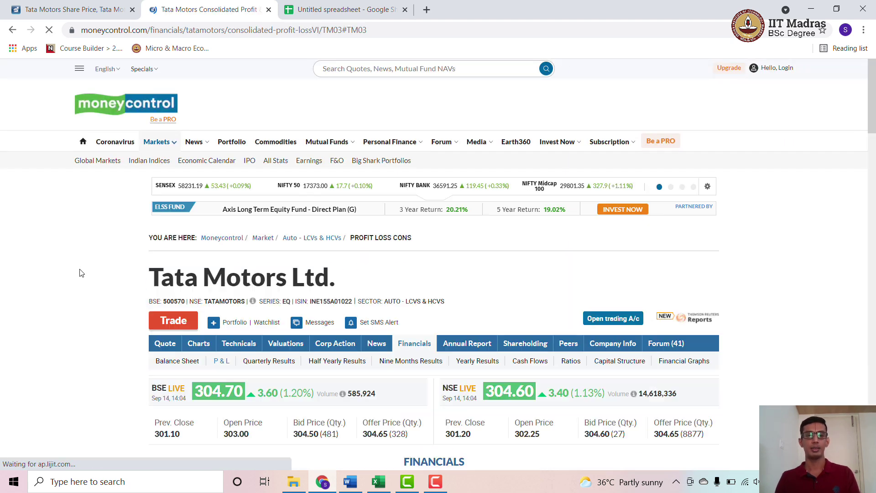
pyautogui.scroll(-6, 82, 273)
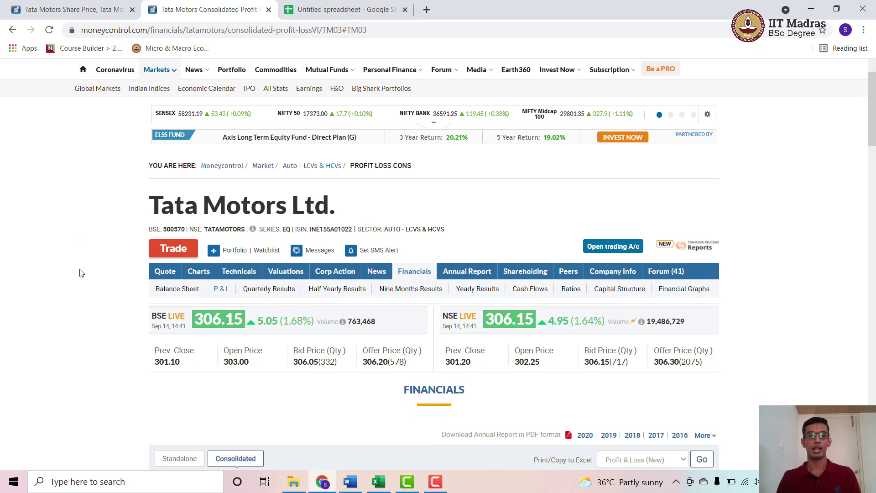
pyautogui.scroll(-15, 82, 273)
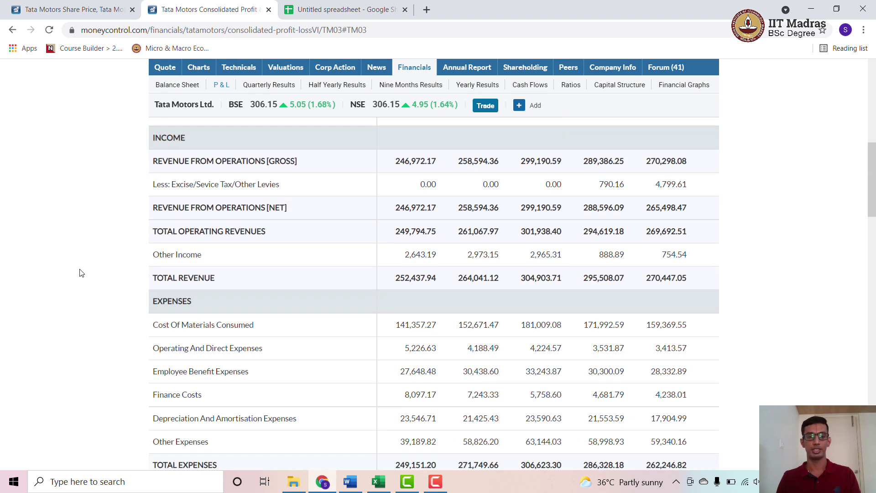
# Step: Compare the Assignment 1 questions in Word with the Financials section of Tata Motors' share price page in Chrome
pyautogui.click(351, 482)
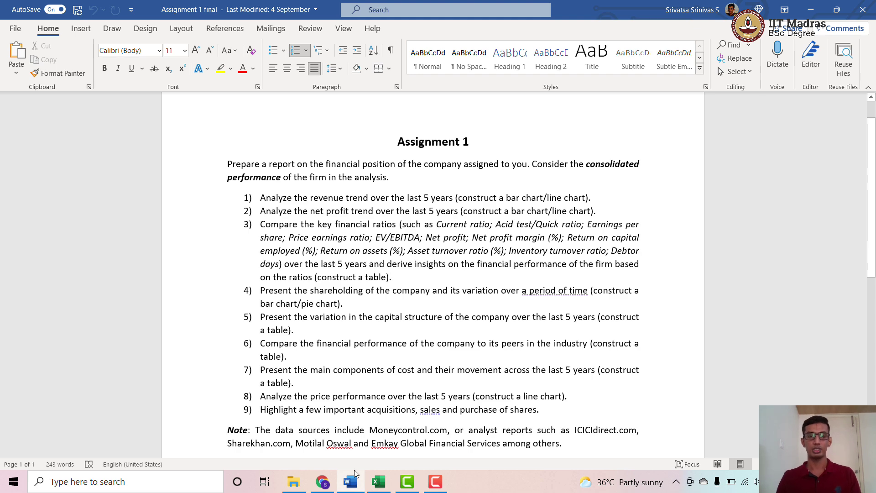
pyautogui.click(322, 481)
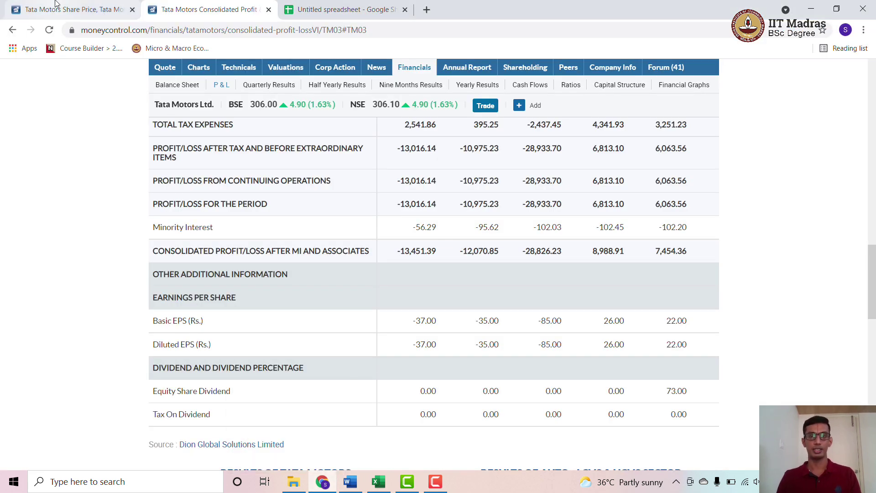
pyautogui.click(56, 4)
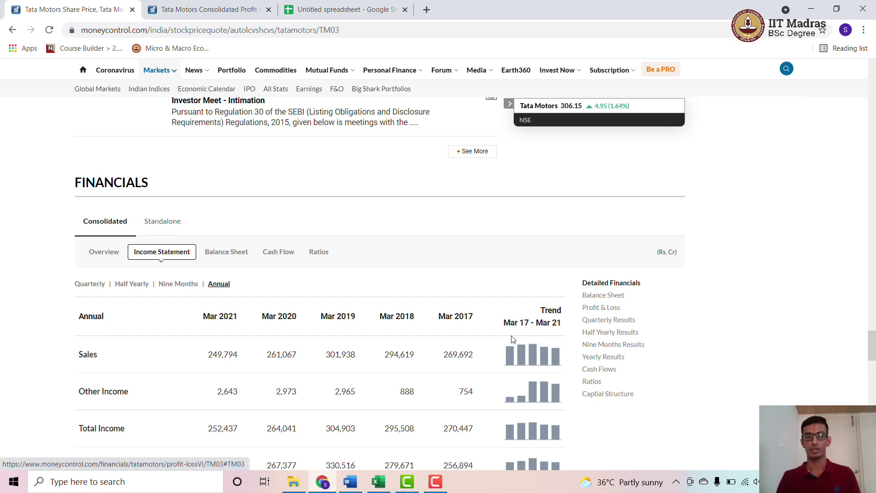
pyautogui.click(351, 483)
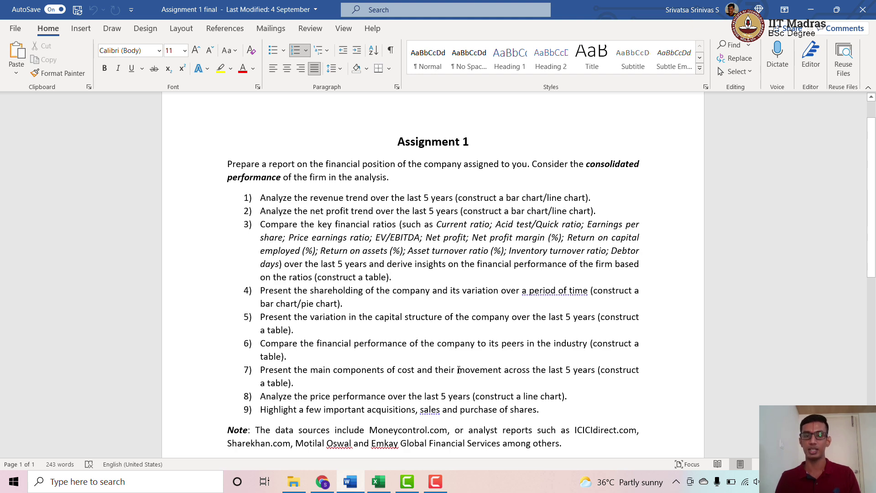
# Step: Return to Chrome, open the detailed Profit & Loss statement with consolidated figures and examine the expense components
pyautogui.click(322, 482)
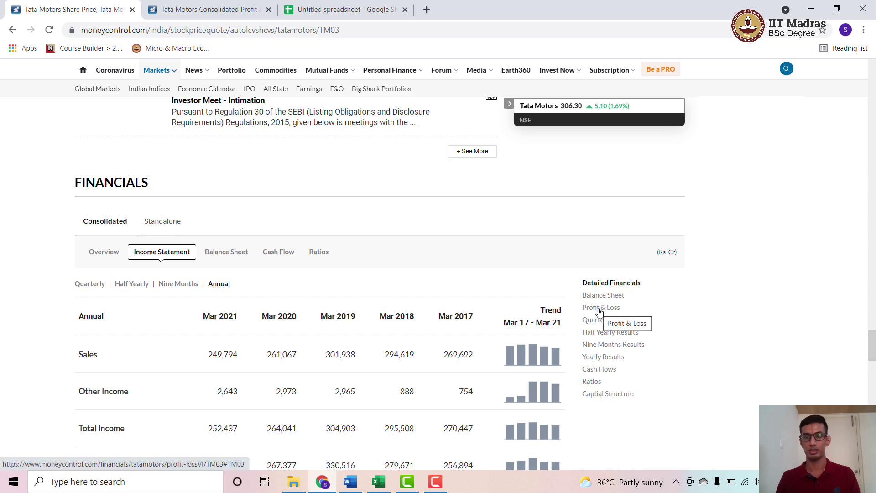
pyautogui.click(600, 308)
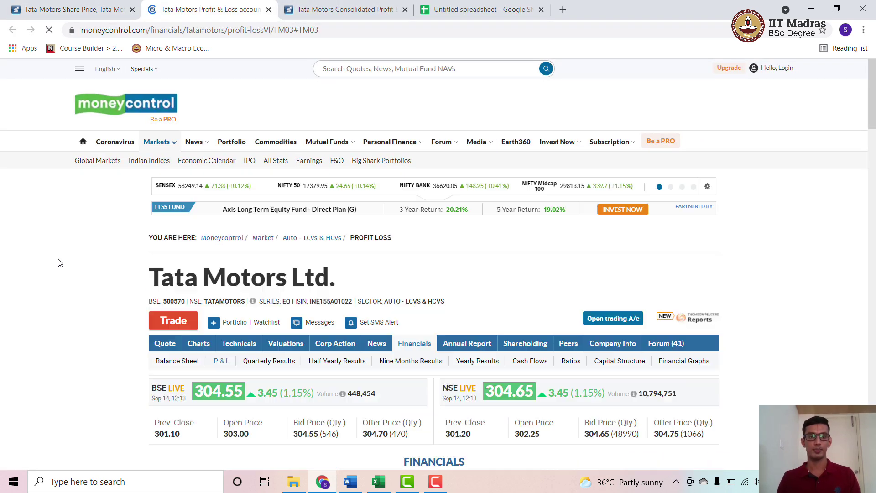
pyautogui.scroll(-5, 58, 263)
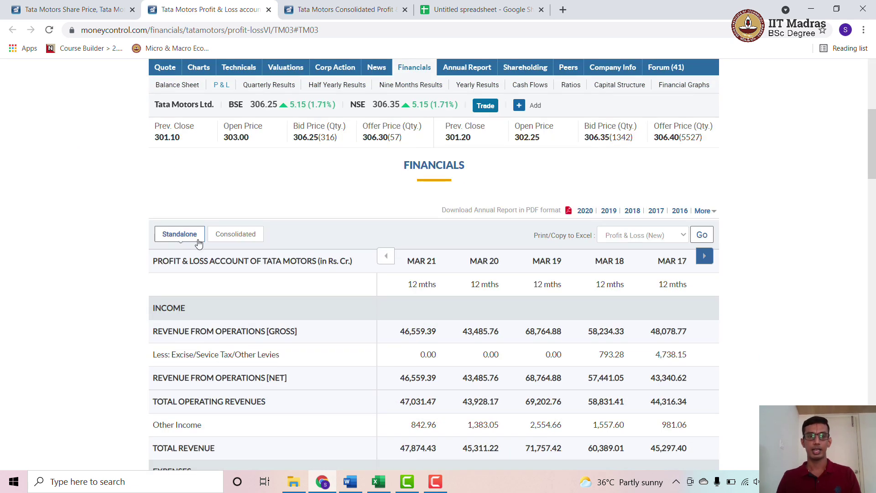
pyautogui.click(231, 238)
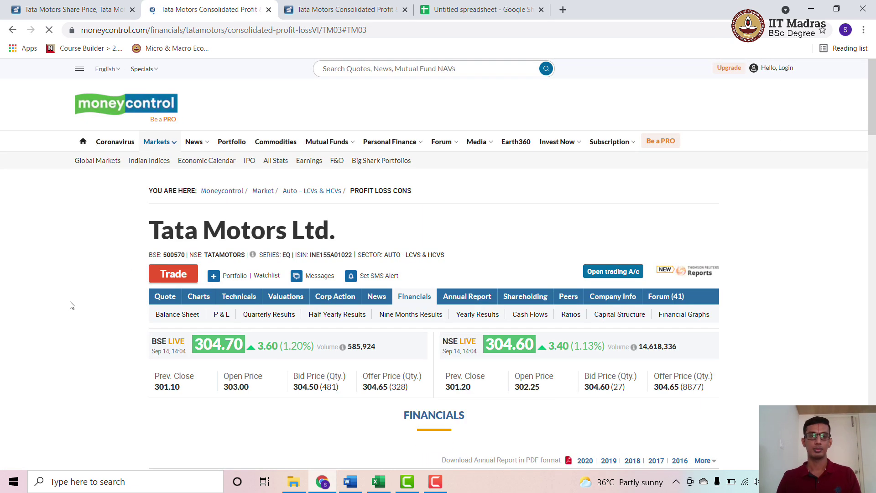
pyautogui.scroll(-8, 69, 305)
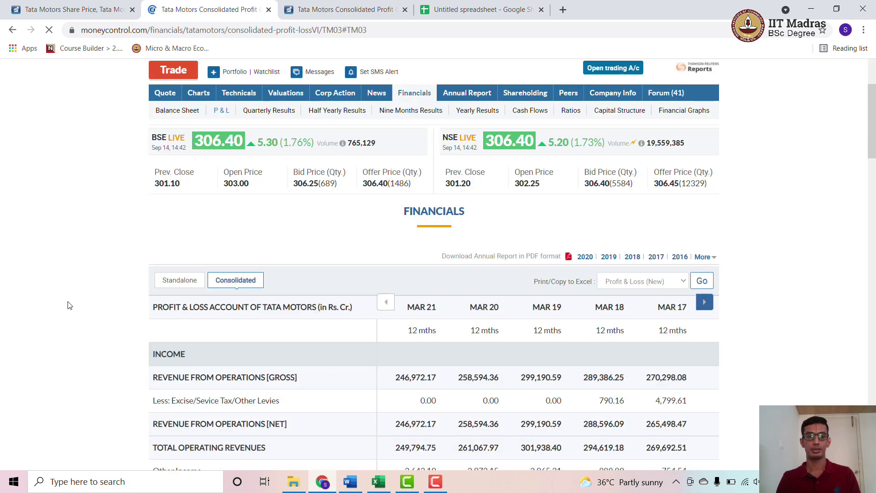
pyautogui.scroll(-3, 69, 305)
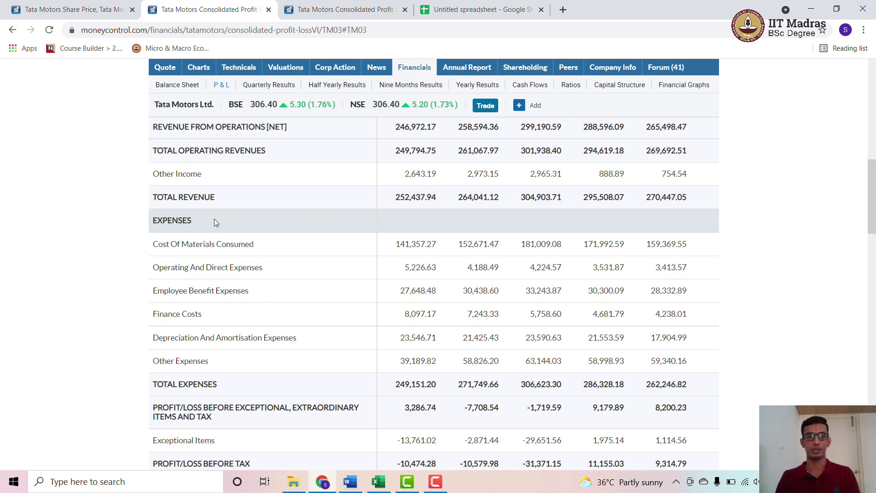
# Step: Check the Assignment 1 questions in Word and examine the Shareholding and Peers sections of the share price page in Chrome
pyautogui.click(351, 480)
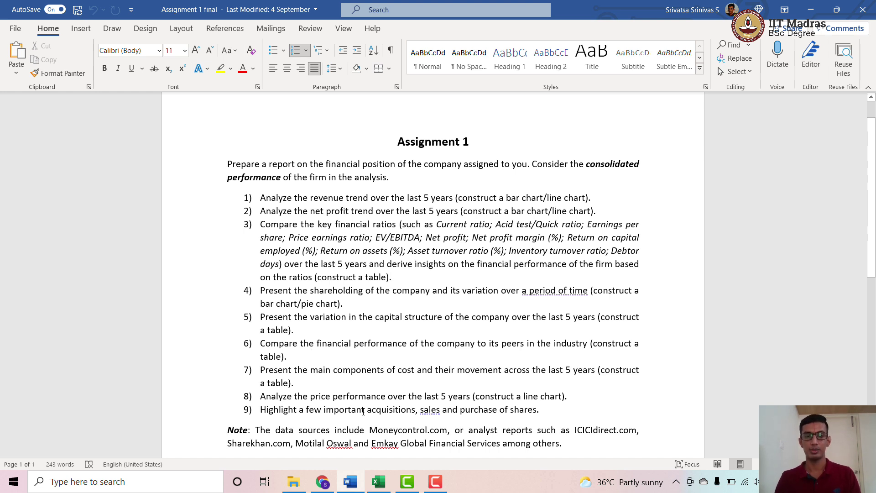
pyautogui.click(324, 482)
pyautogui.click(72, 6)
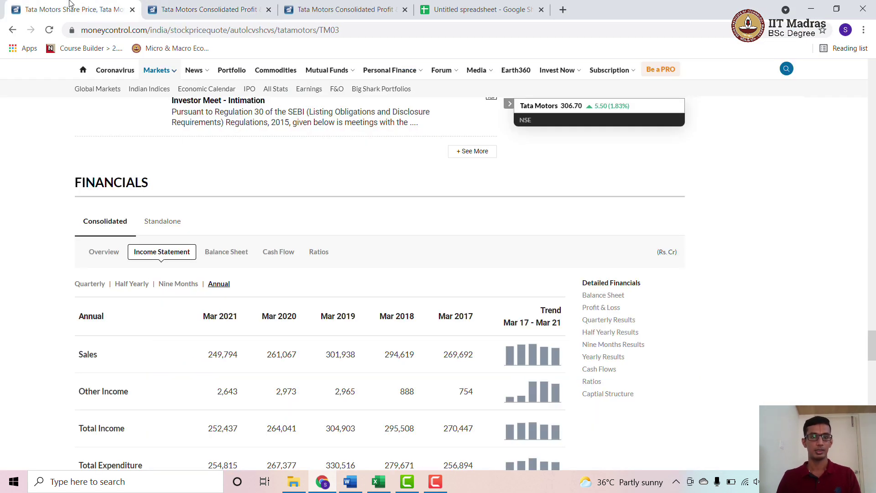
pyautogui.scroll(-10, 29, 164)
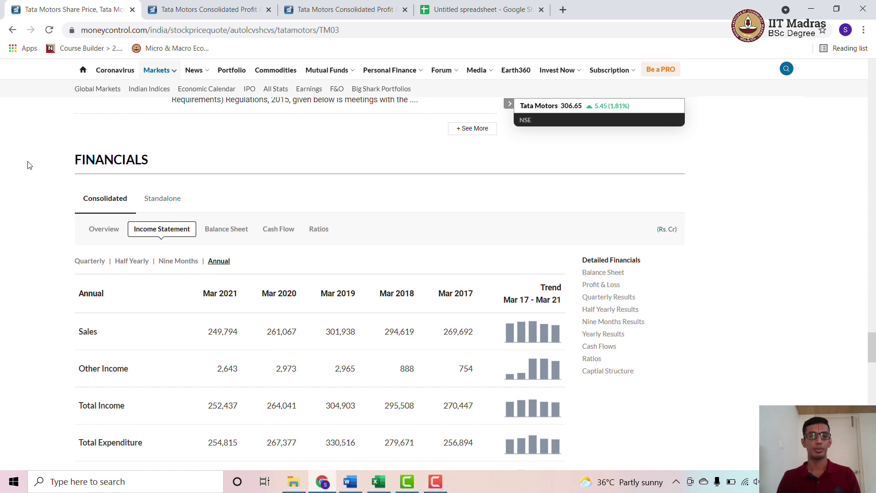
pyautogui.scroll(-2, 28, 165)
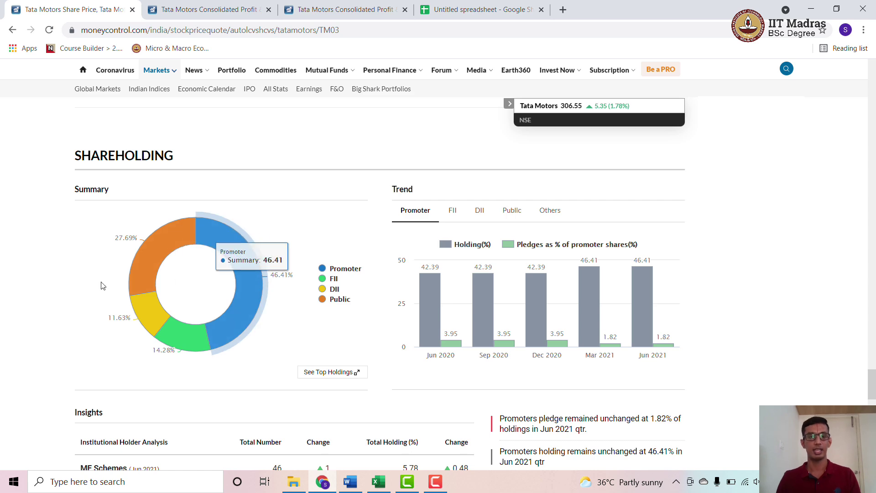
pyautogui.scroll(-5, 77, 286)
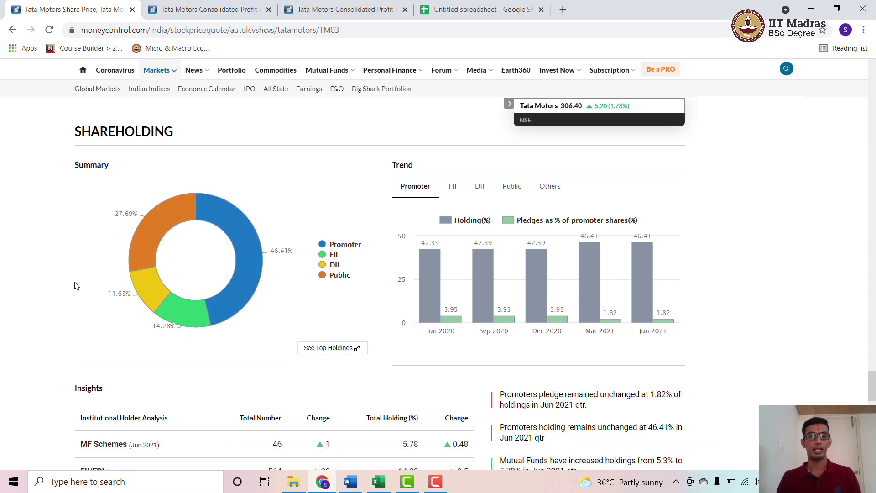
pyautogui.scroll(-1, 77, 285)
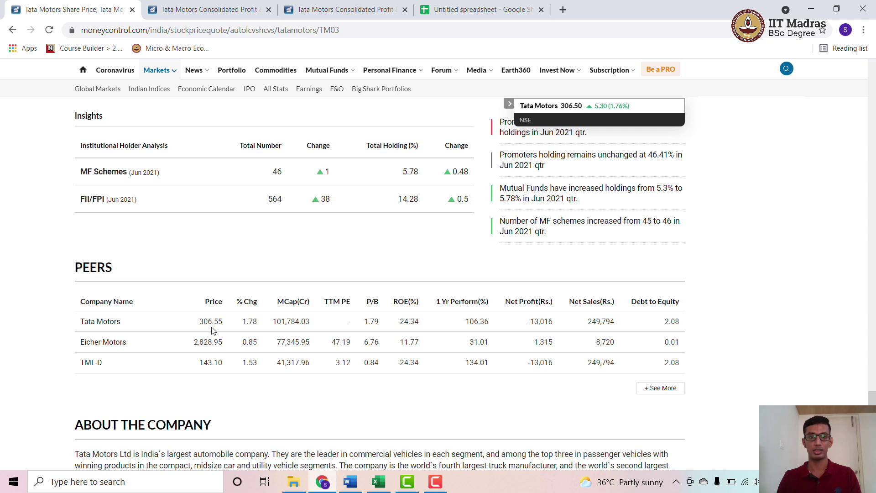
# Step: Check the peer comparison question in Word and look through the share price page in Chrome for insider transactions and block deals
pyautogui.click(350, 483)
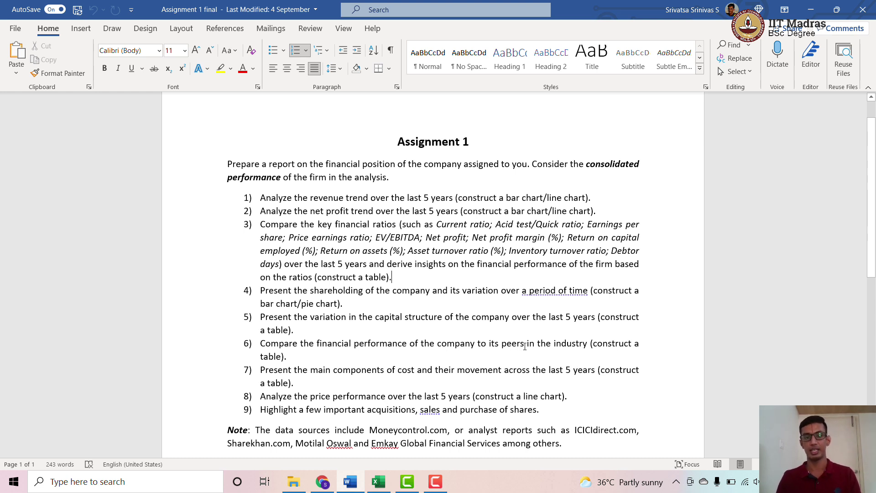
pyautogui.click(324, 482)
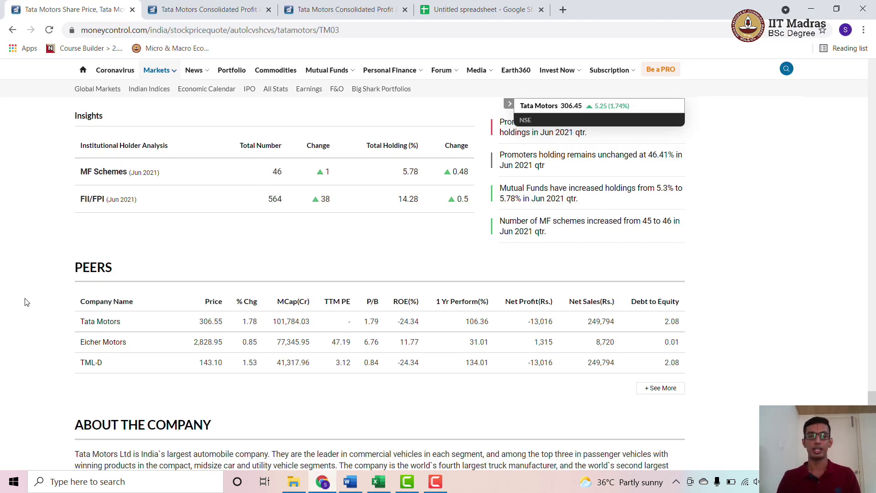
pyautogui.scroll(4, 26, 302)
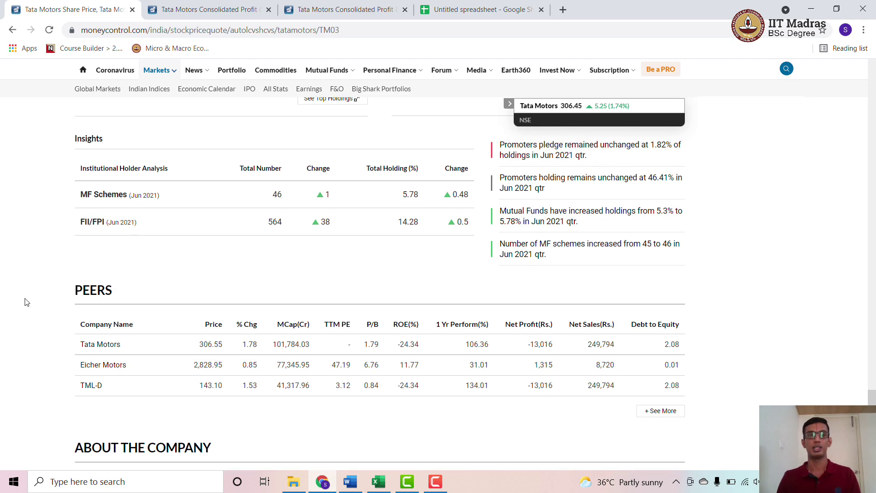
pyautogui.scroll(7, 26, 302)
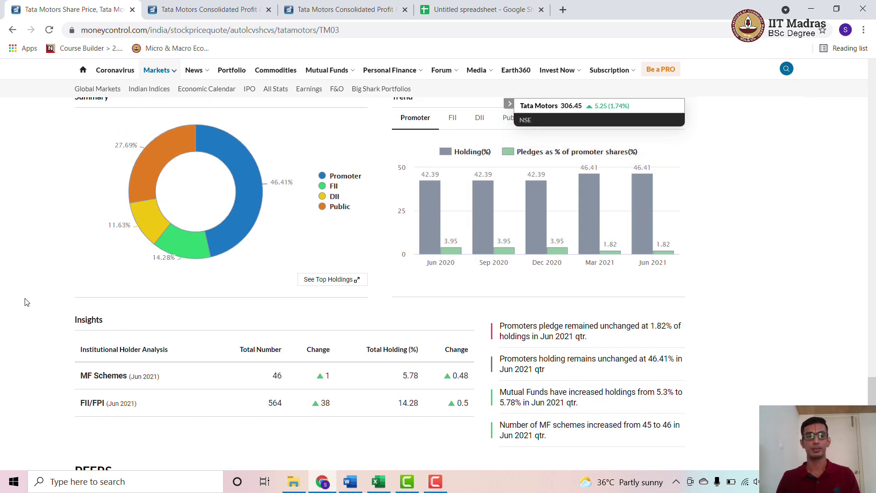
pyautogui.scroll(15, 26, 303)
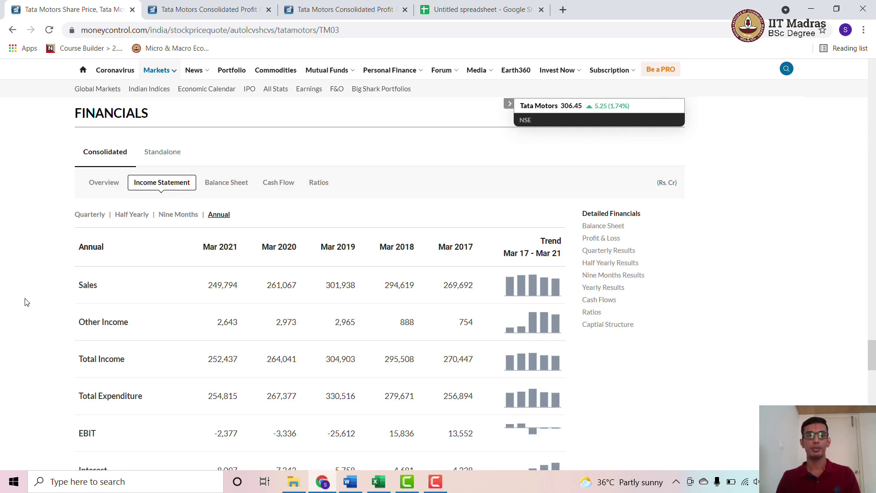
pyautogui.scroll(6, 26, 302)
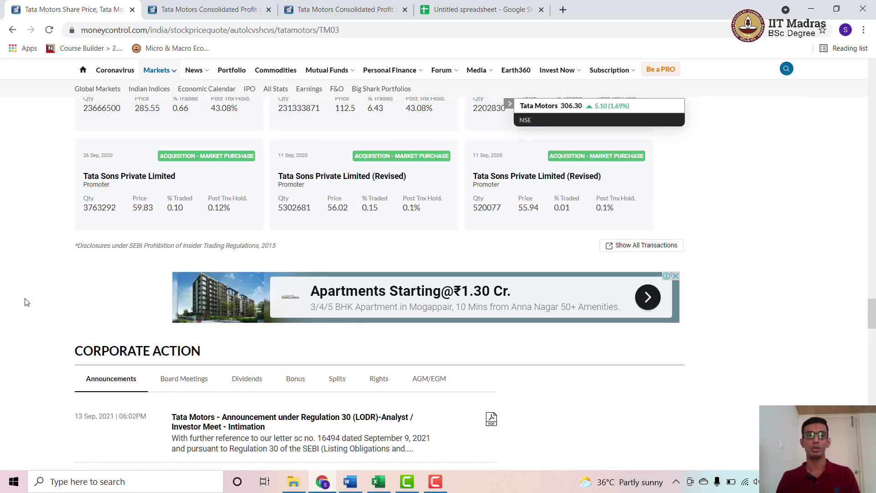
pyautogui.scroll(5, 26, 302)
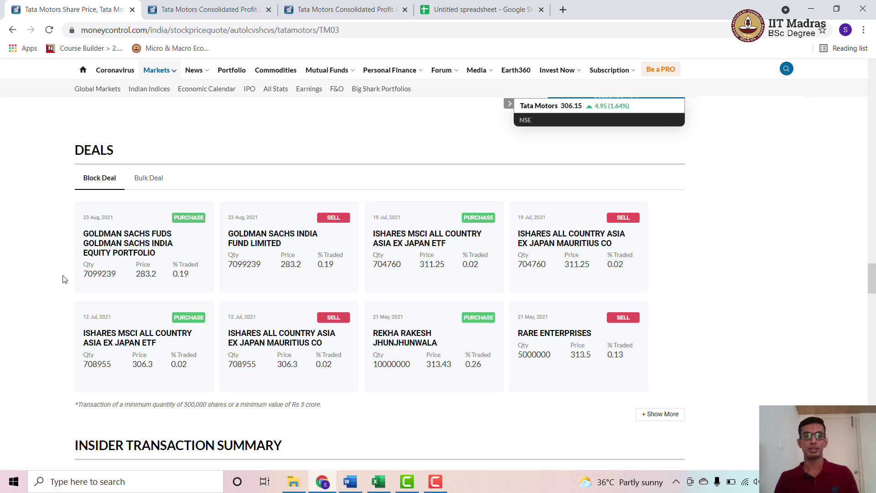
# Step: Consult the Assignment 1 data source note in Word and look over the broker research and price performance sections in Chrome
pyautogui.click(345, 483)
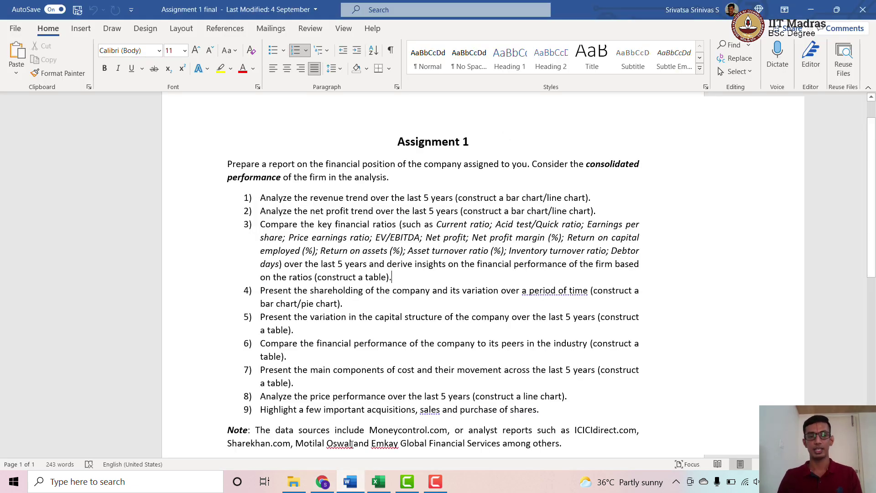
pyautogui.hotkey('alt', 'Tab')
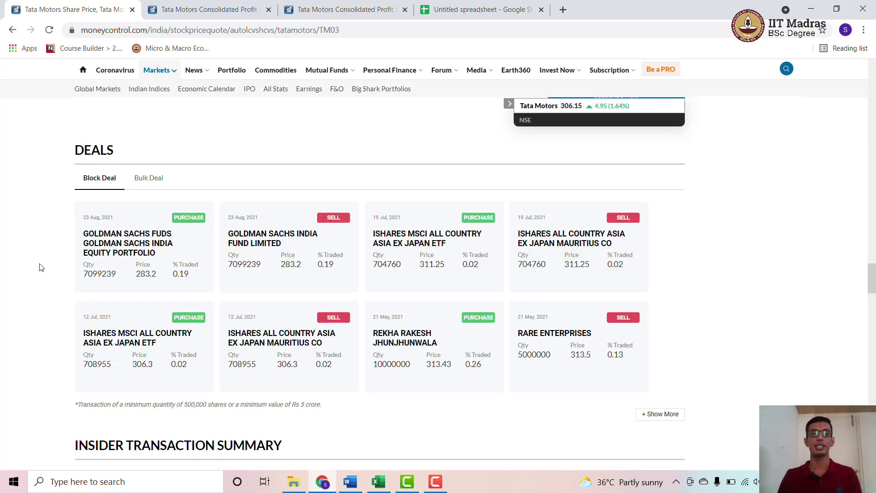
pyautogui.scroll(6, 40, 268)
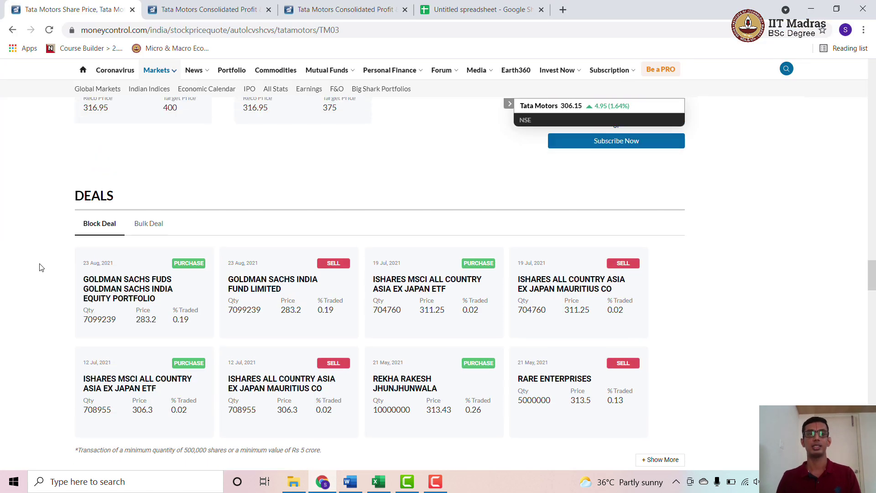
pyautogui.scroll(5, 40, 268)
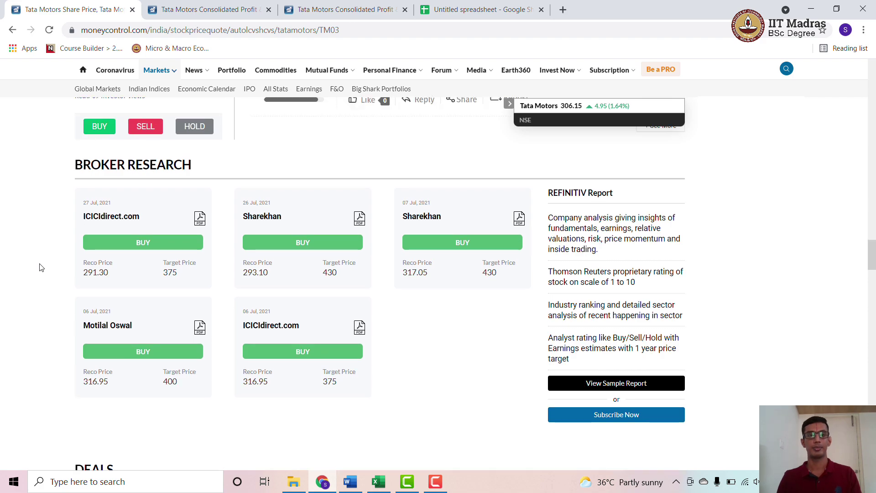
pyautogui.scroll(10, 40, 268)
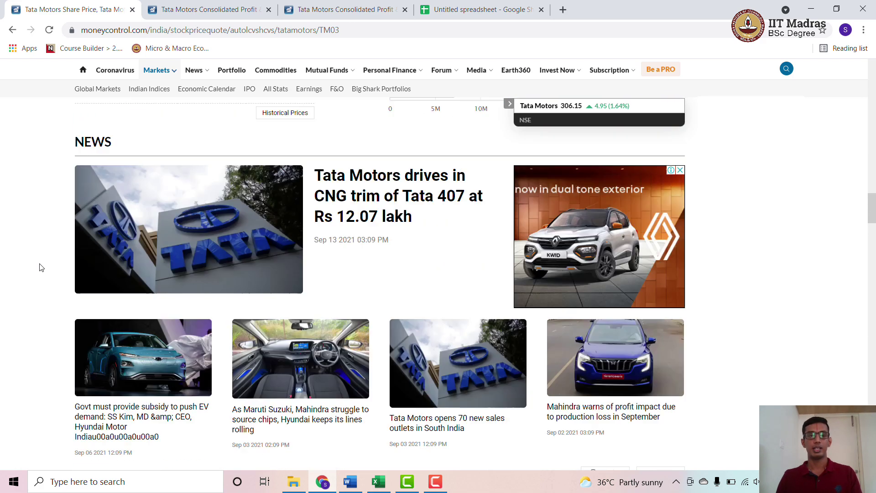
pyautogui.scroll(5, 40, 267)
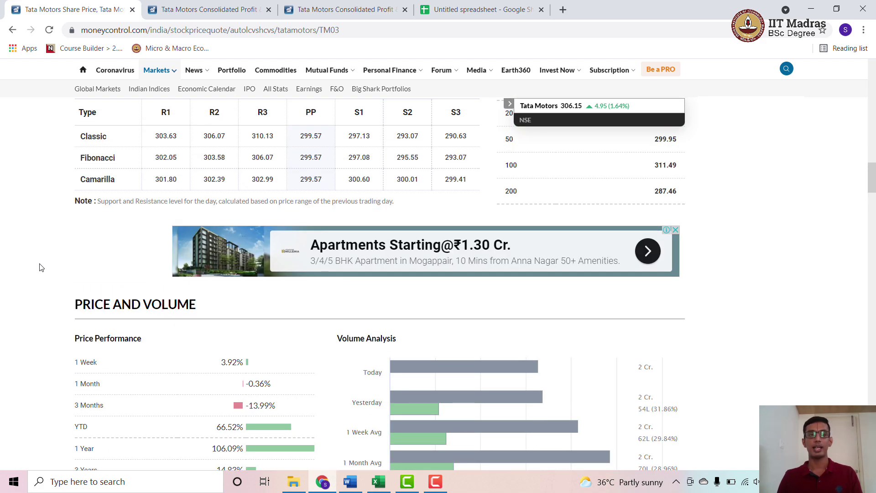
pyautogui.scroll(-3, 40, 268)
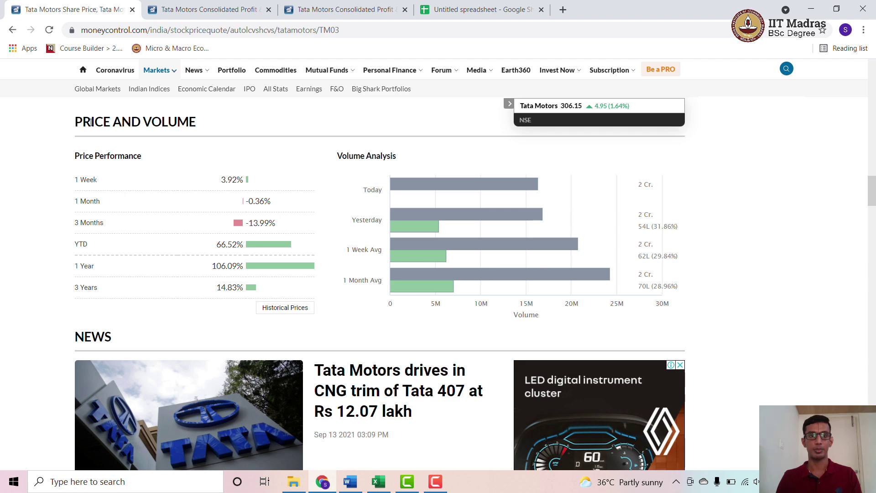
# Step: Open Tata Motors' historical prices search and set the exchange to NSE
pyautogui.click(283, 309)
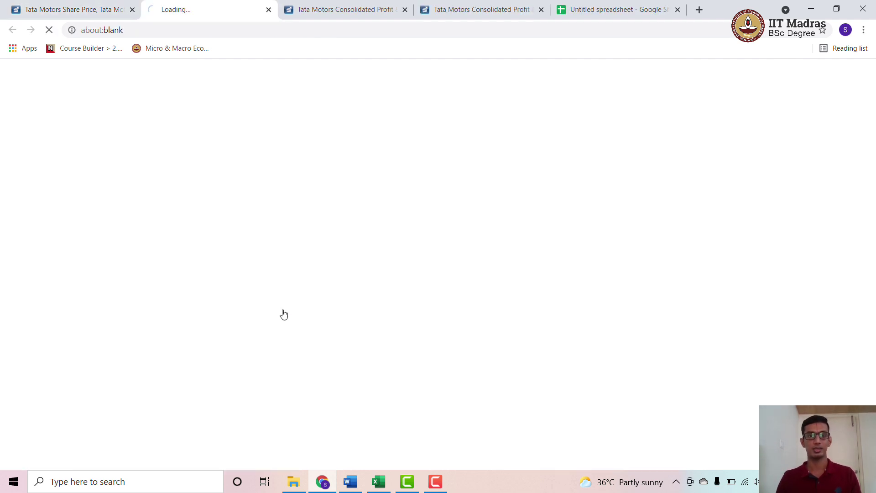
pyautogui.scroll(-2, 128, 286)
pyautogui.scroll(-1, 128, 286)
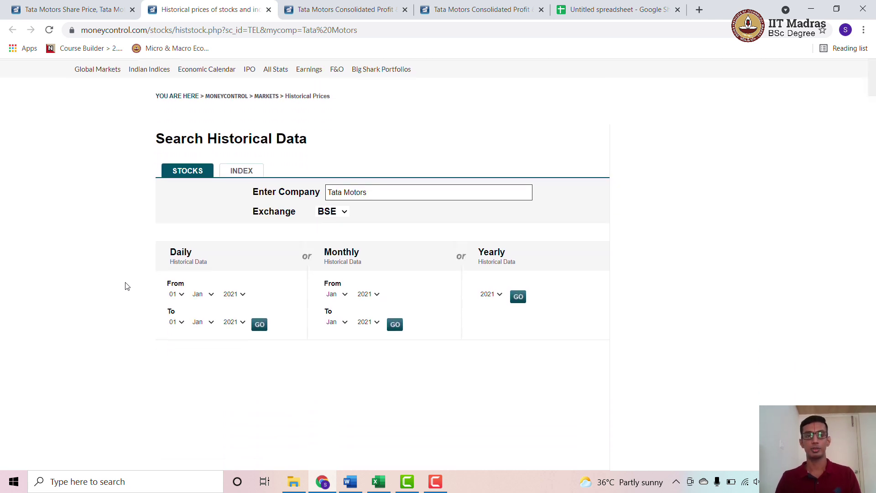
pyautogui.click(342, 212)
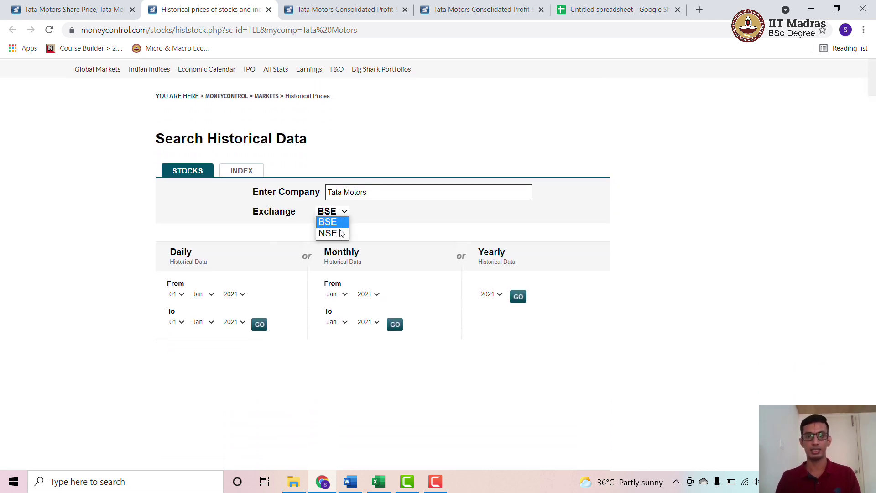
pyautogui.click(340, 233)
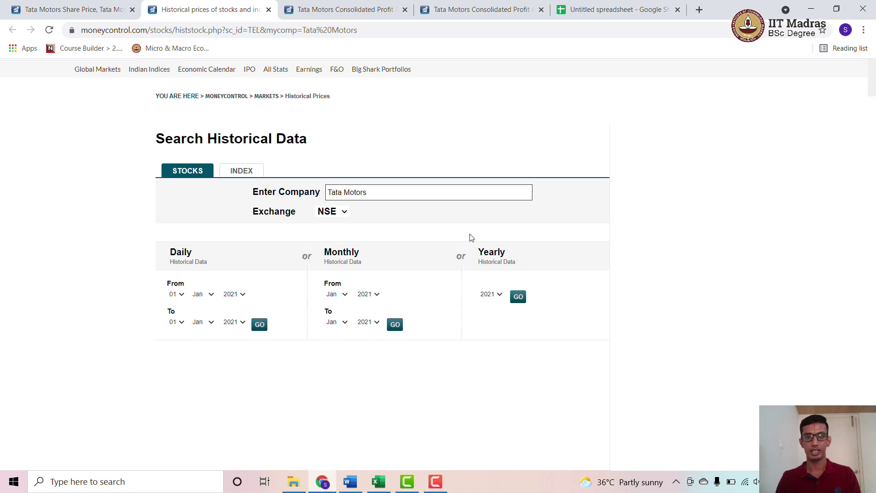
# Step: Look over the available years for yearly historical data, leave the selection as is, and switch to the Assignment 1 document in Word
pyautogui.click(498, 295)
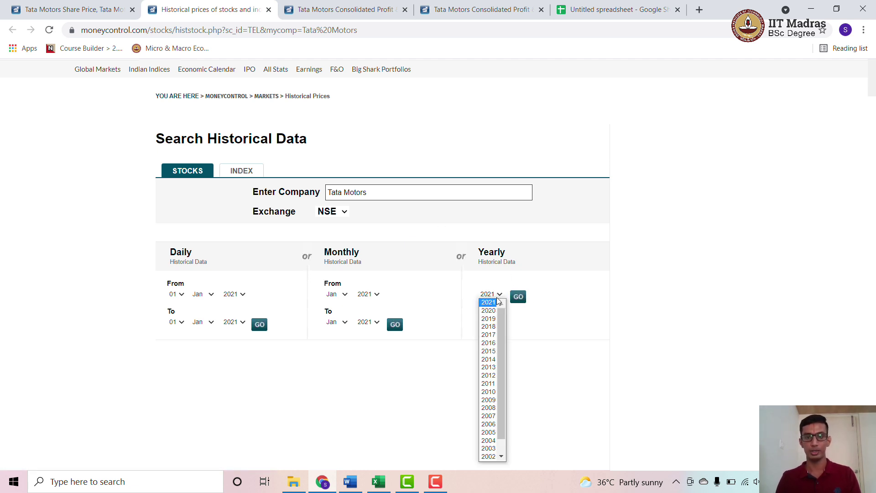
pyautogui.click(556, 340)
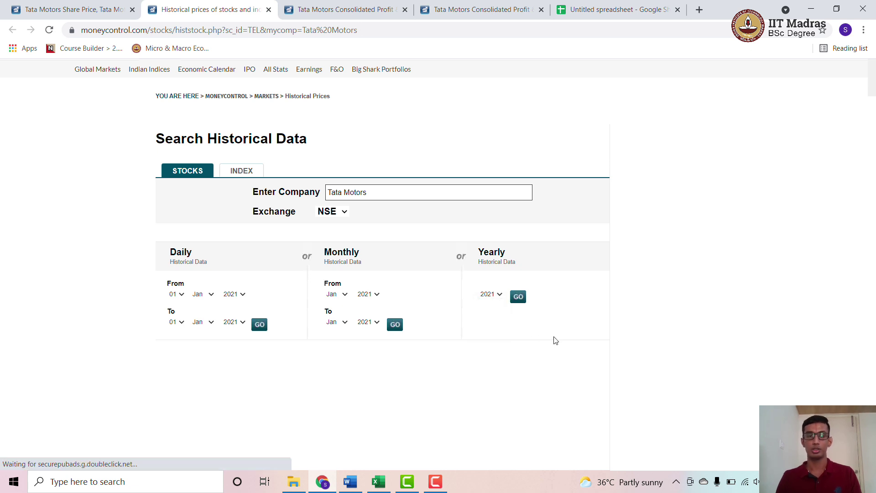
pyautogui.click(350, 484)
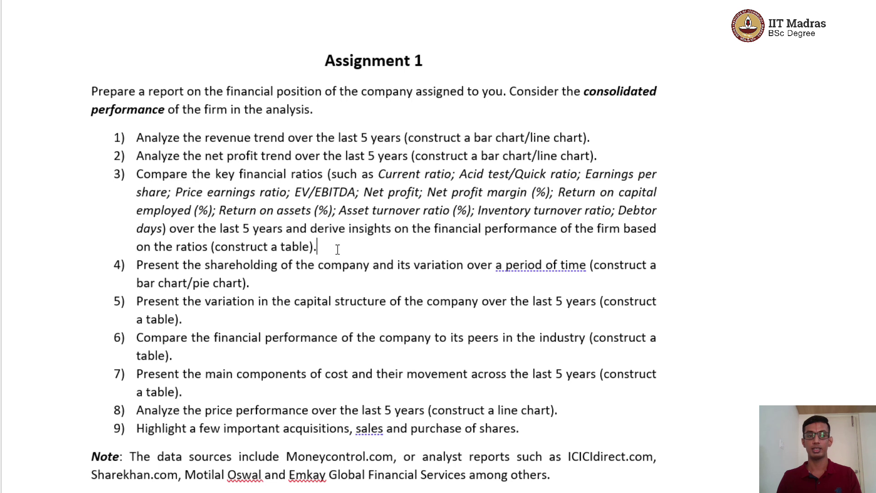